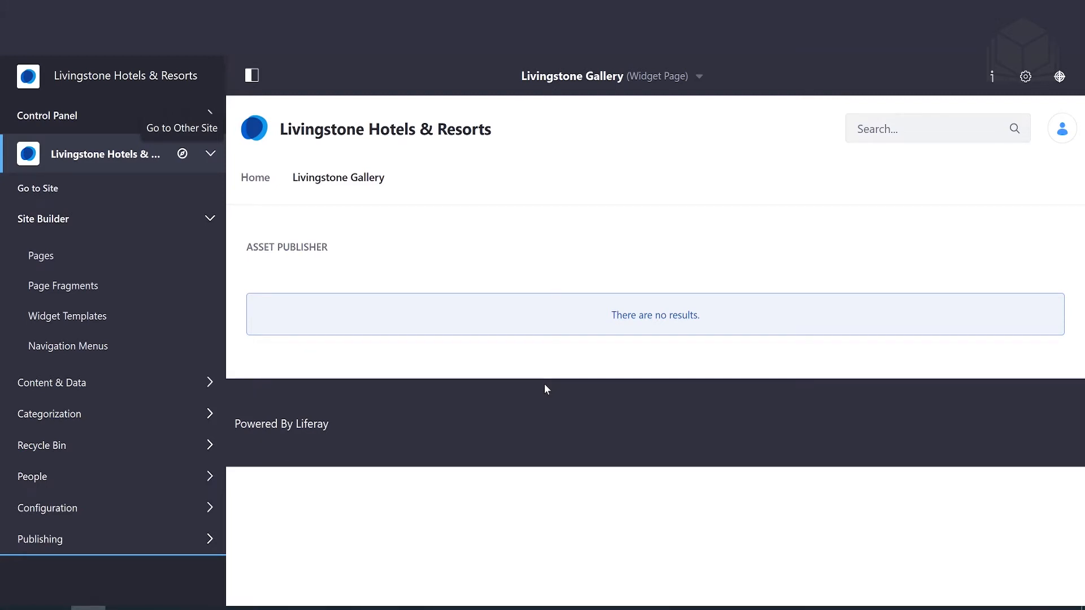
- Create a new site template named "Luxury Hotel Location Site" in the Control Panel
click(66, 118)
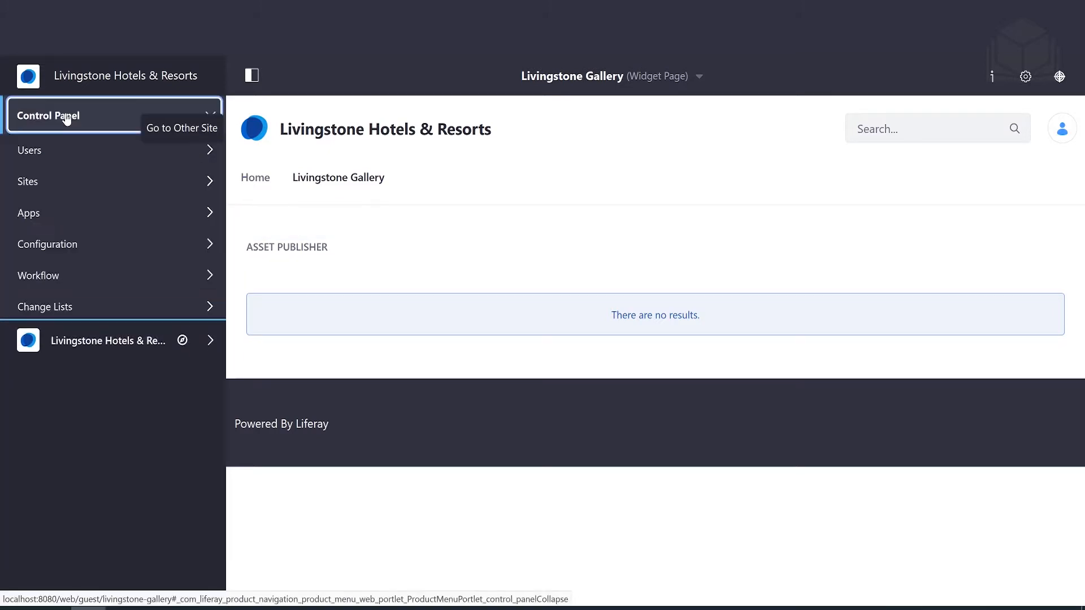
click(49, 187)
click(73, 250)
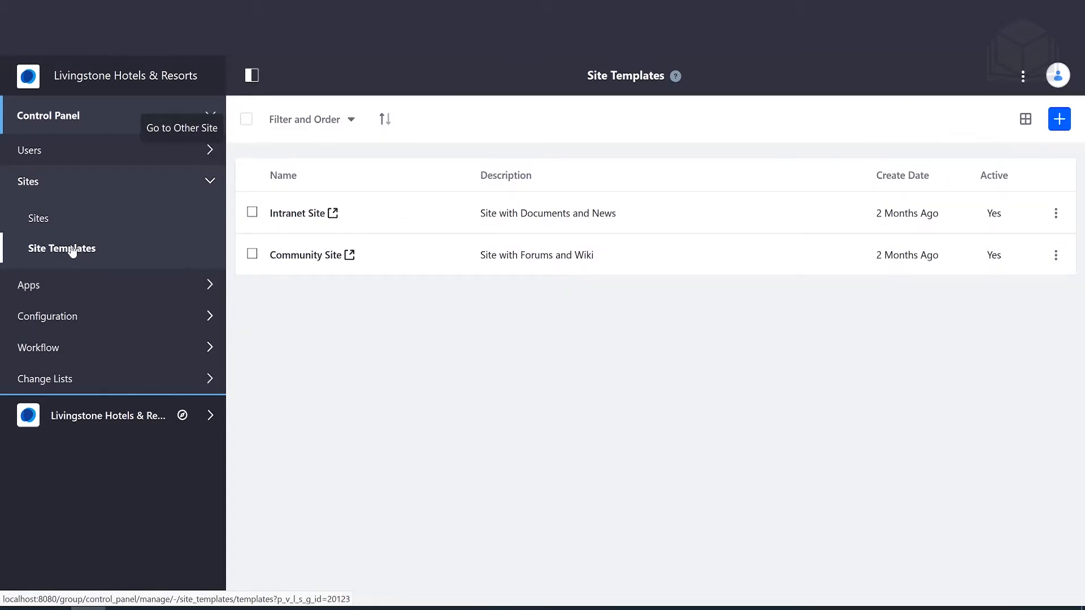
click(1060, 120)
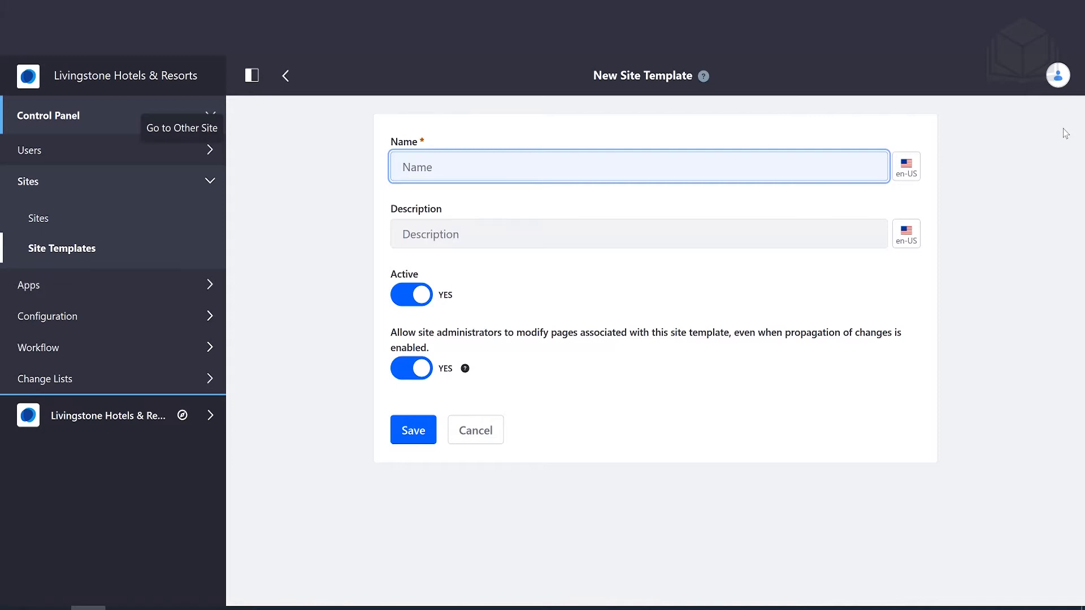
text(Luxury Hotel Location Site)
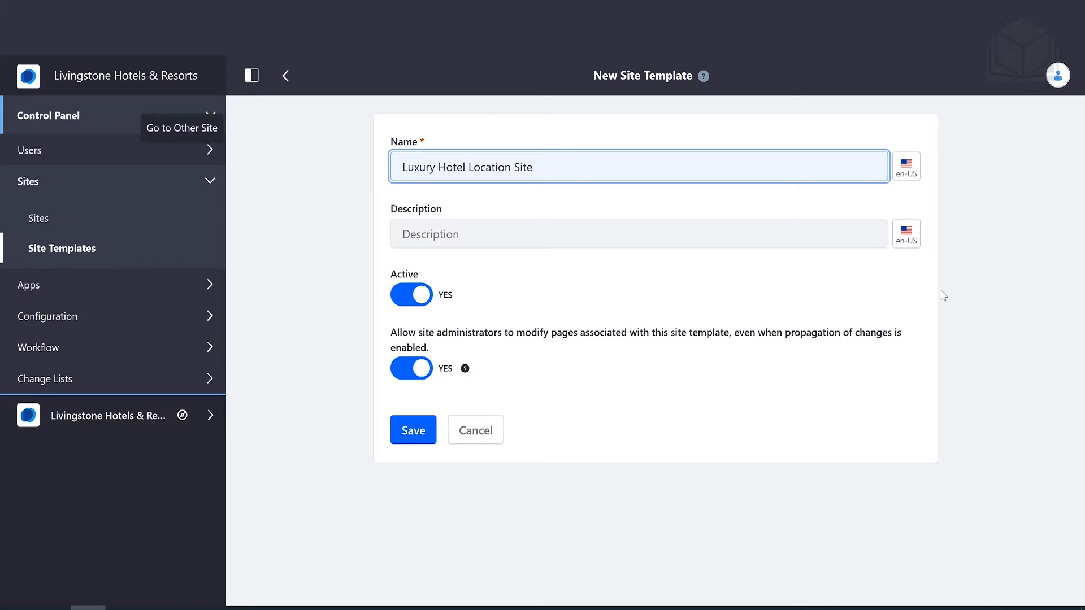
click(419, 440)
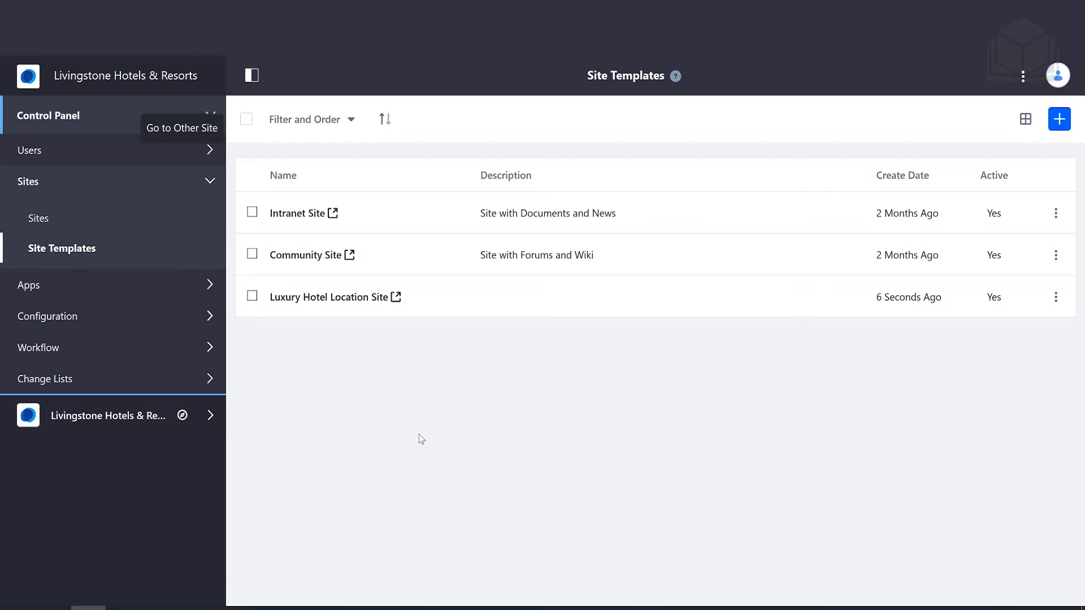
- Delete the default Home page from the Luxury Hotel Location Site template
click(345, 305)
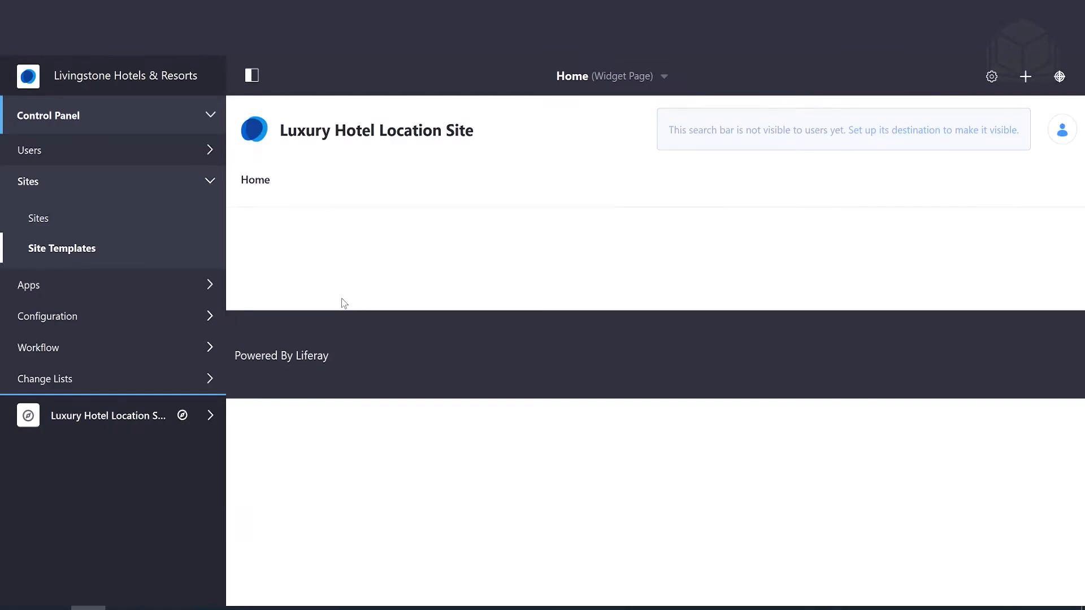
click(210, 417)
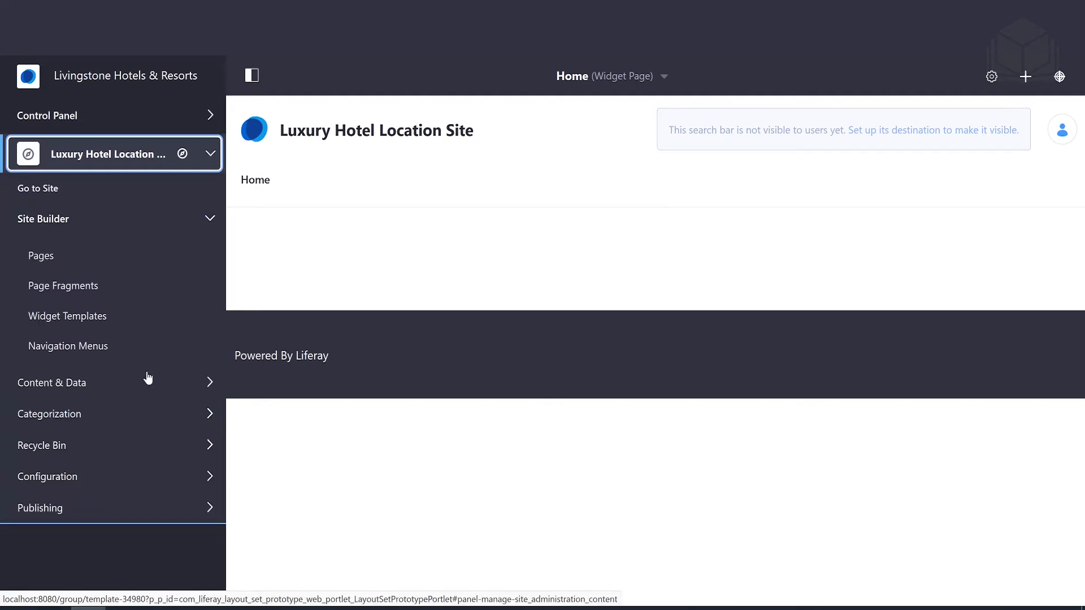
click(45, 265)
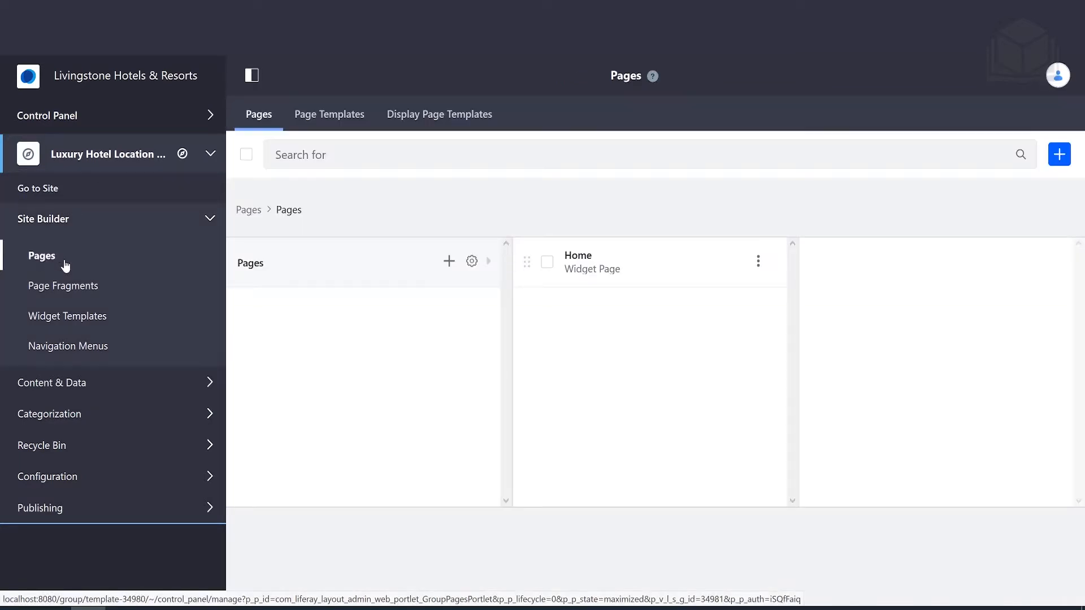
click(760, 264)
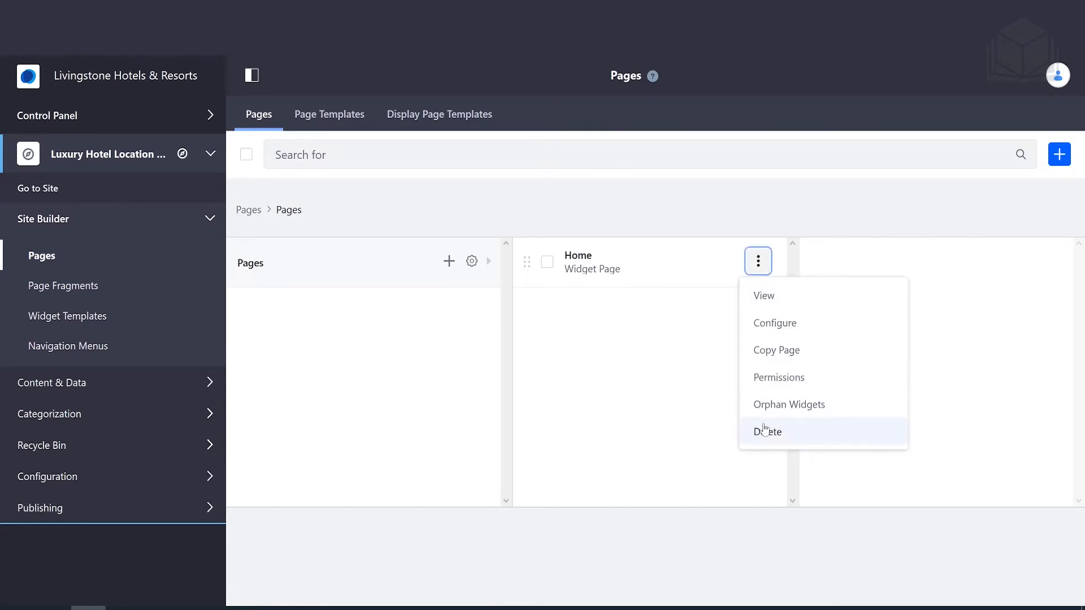
click(764, 433)
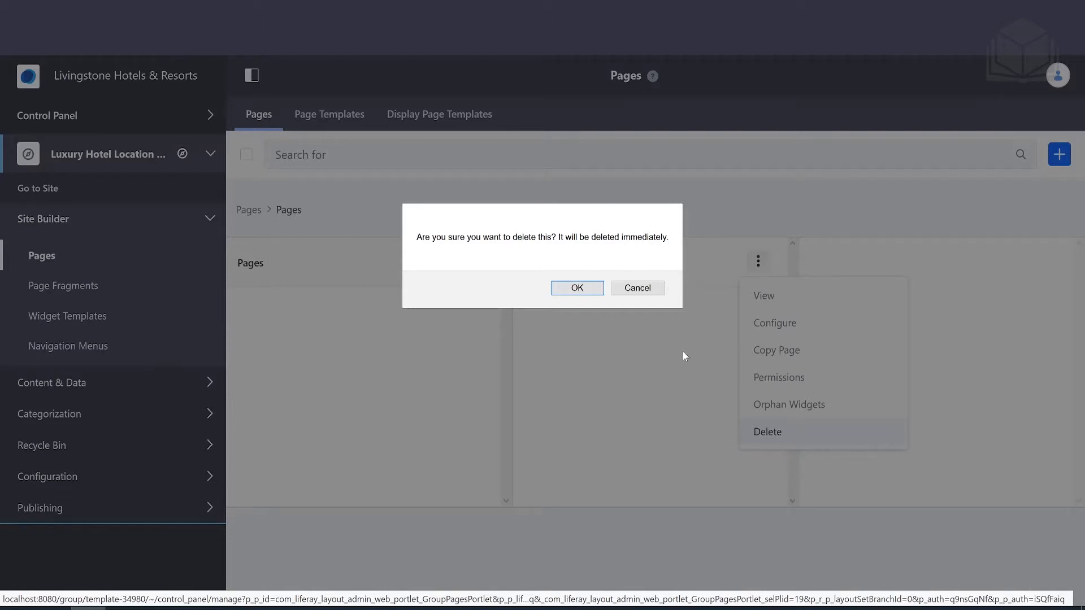
click(598, 293)
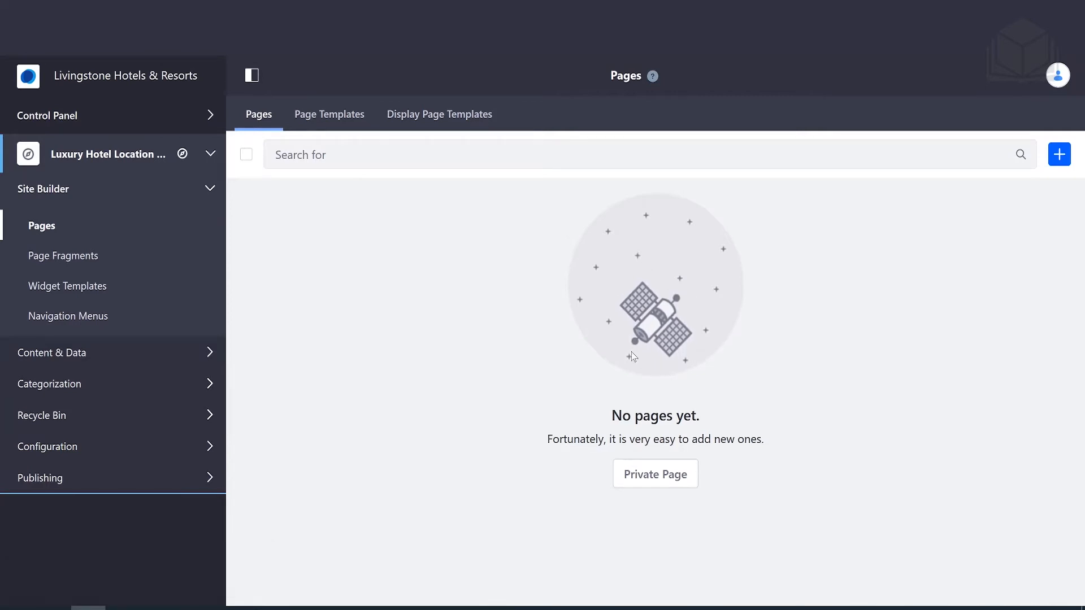
- Add a private page named "Home" based on the Hotel Landing Page global template and save its settings
click(682, 484)
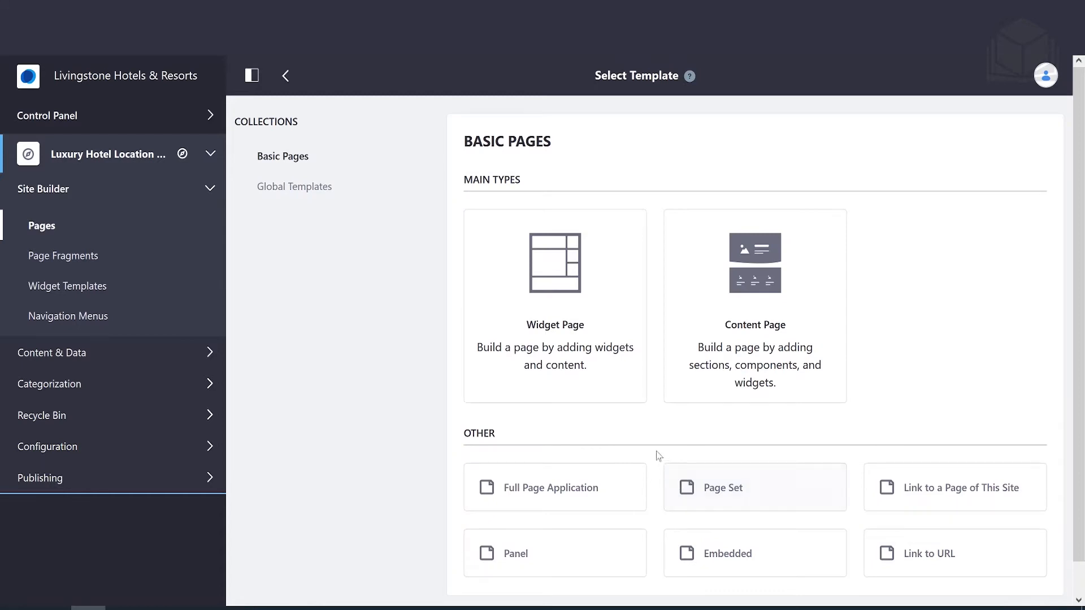
click(308, 192)
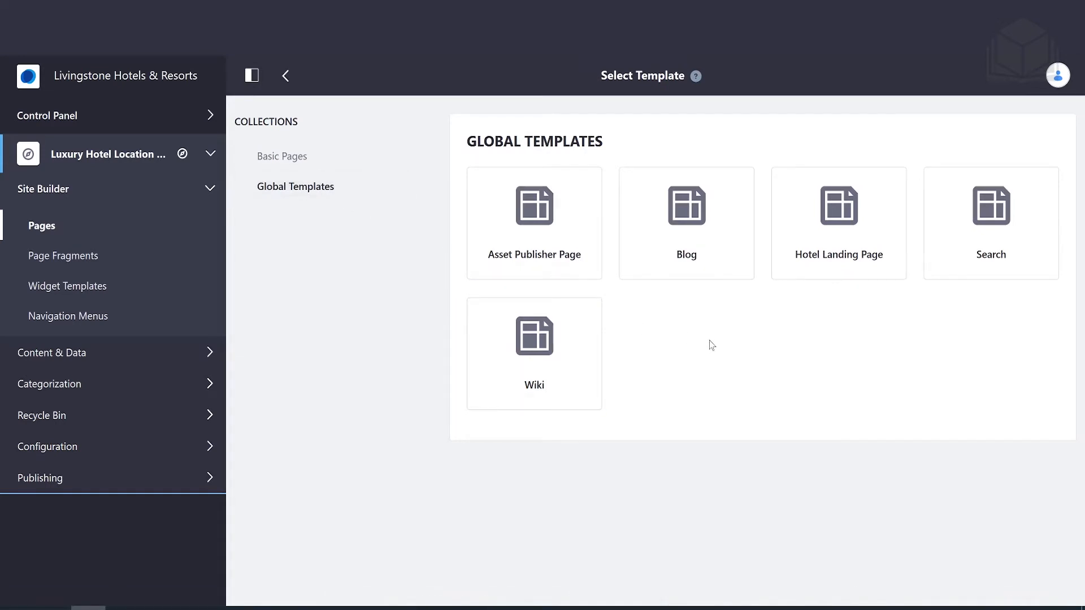
click(844, 267)
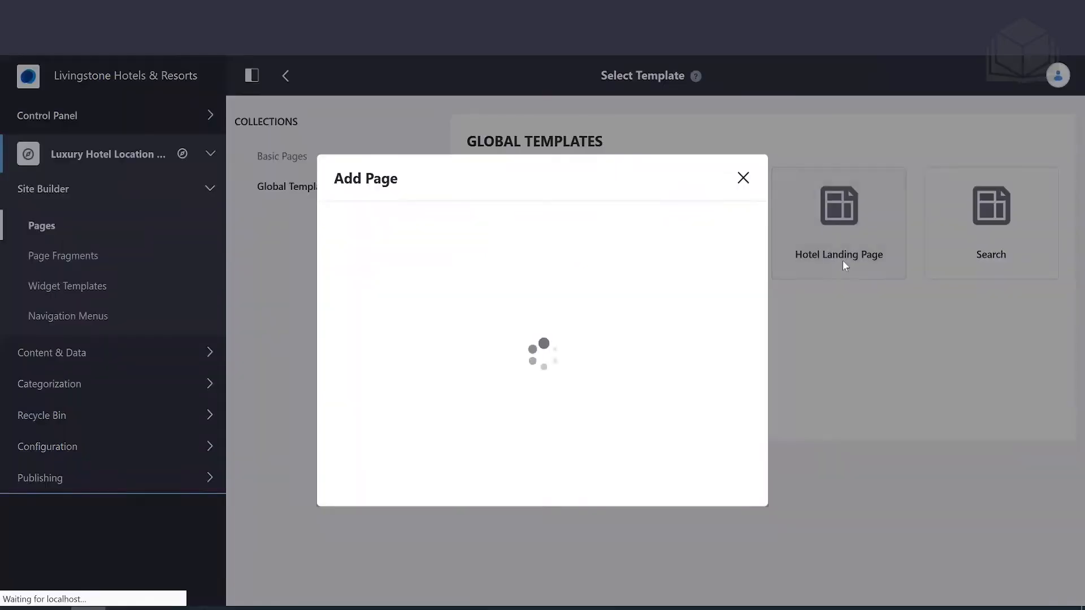
click(624, 281)
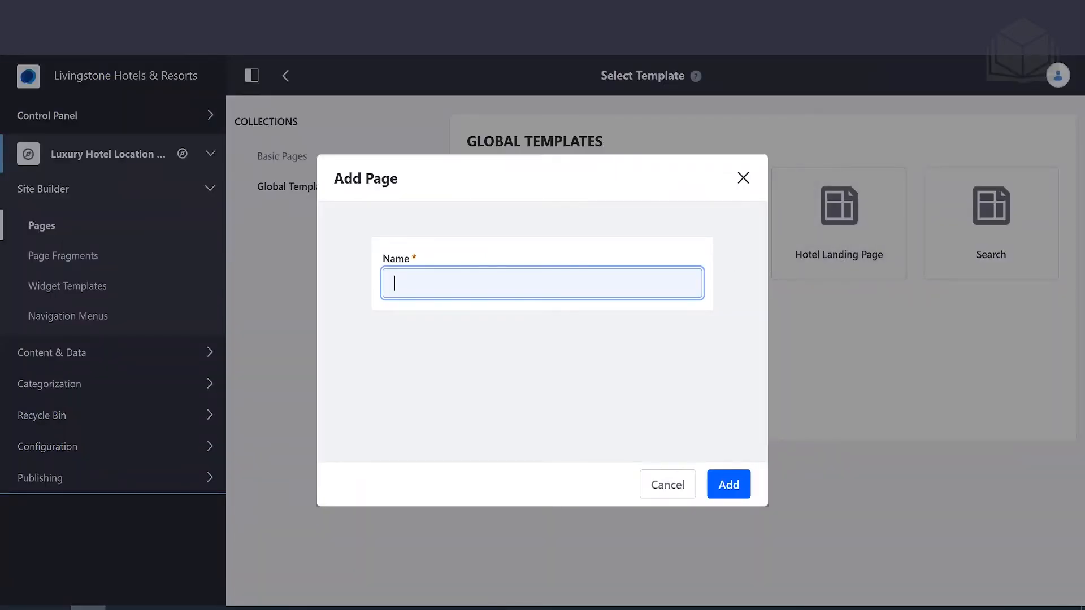
text(Home)
click(734, 485)
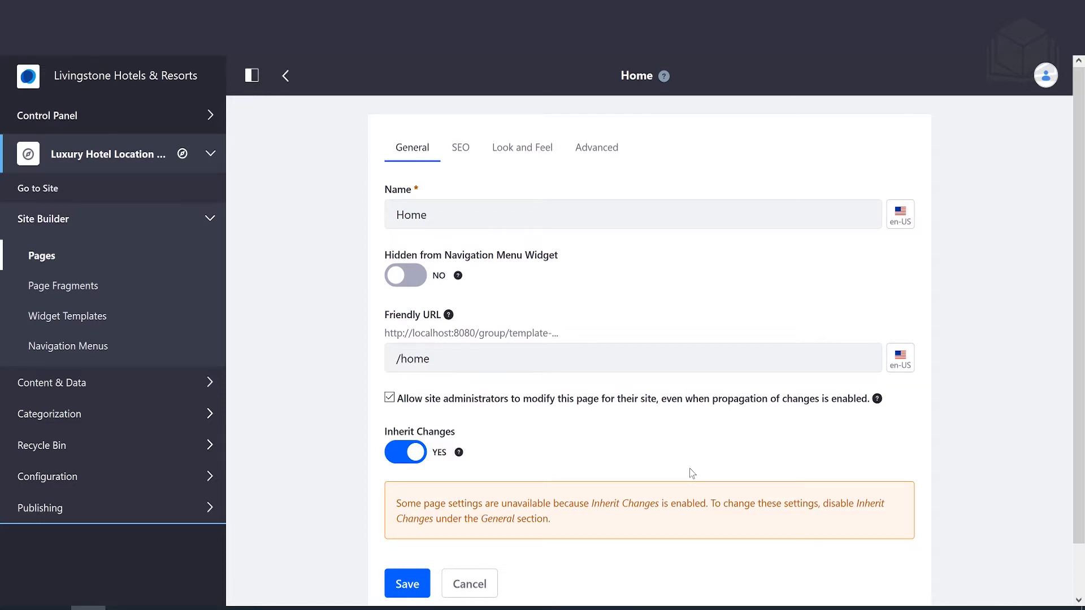
scroll(578, 408, down, 1)
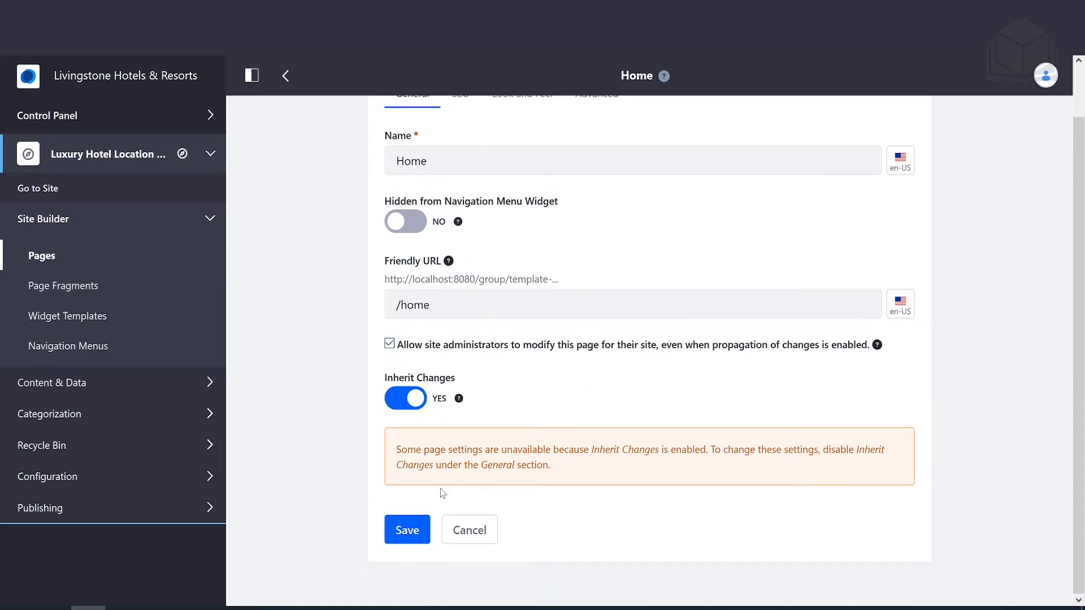
click(411, 535)
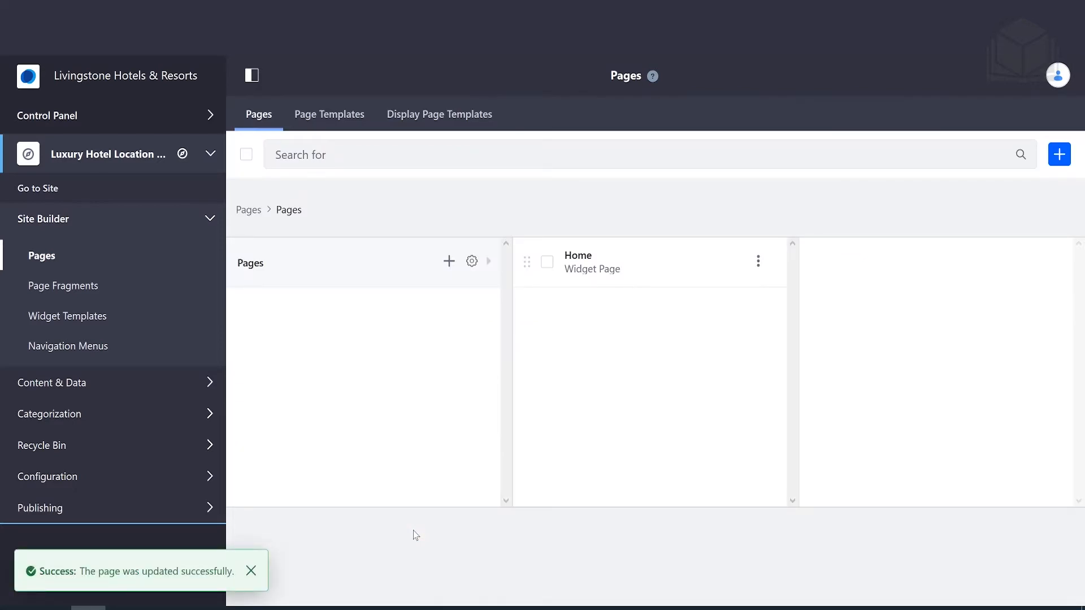
- Add a widget page named "Room & Suites" to the site template and save it with the preselected layout
click(1061, 155)
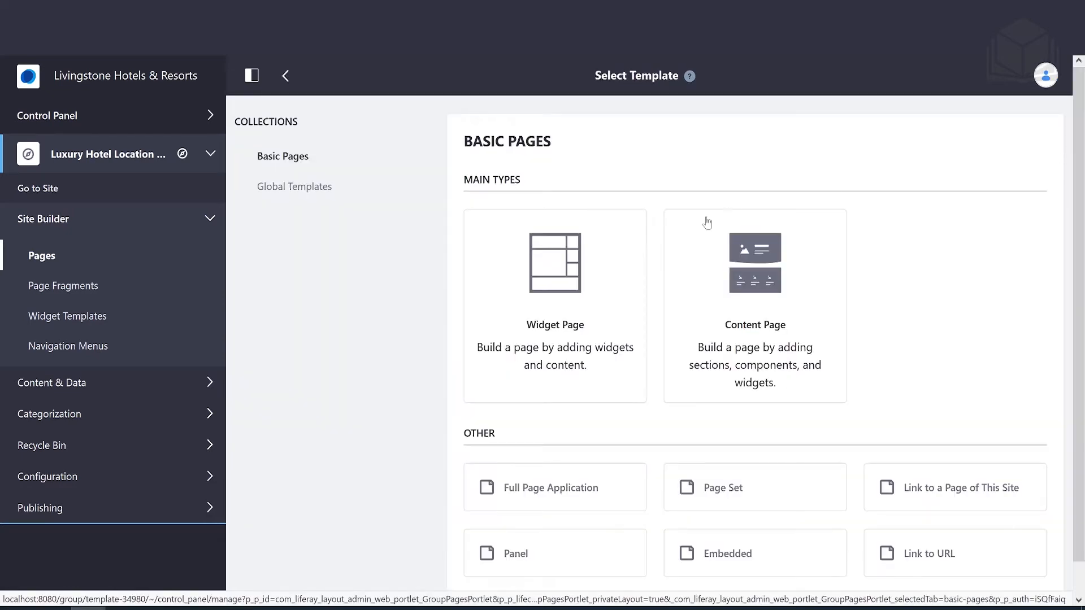
click(581, 303)
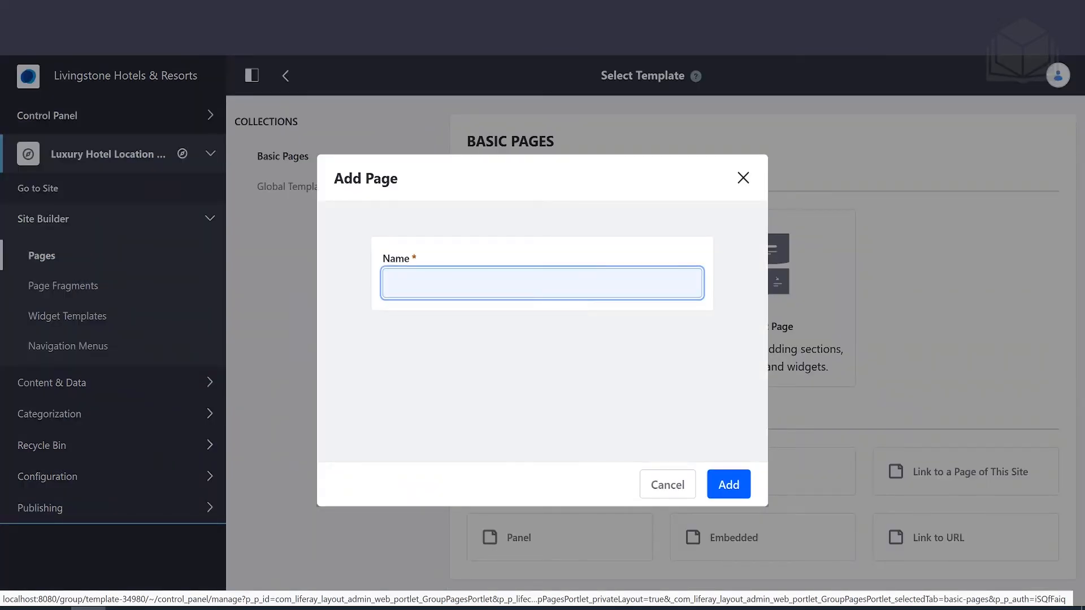
text(Room & Suites)
click(729, 485)
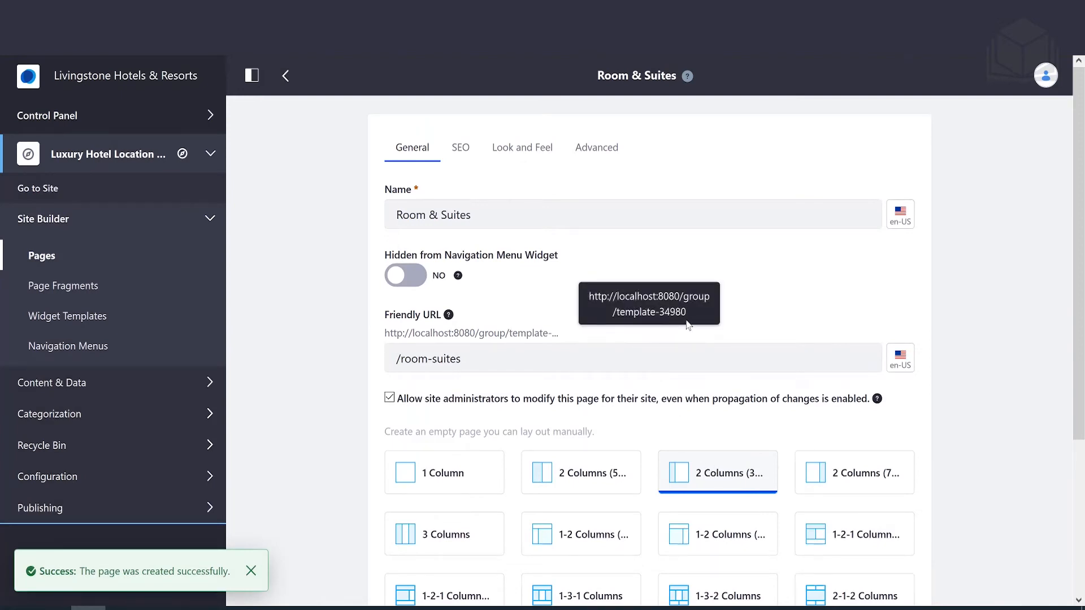
scroll(688, 324, down, 4)
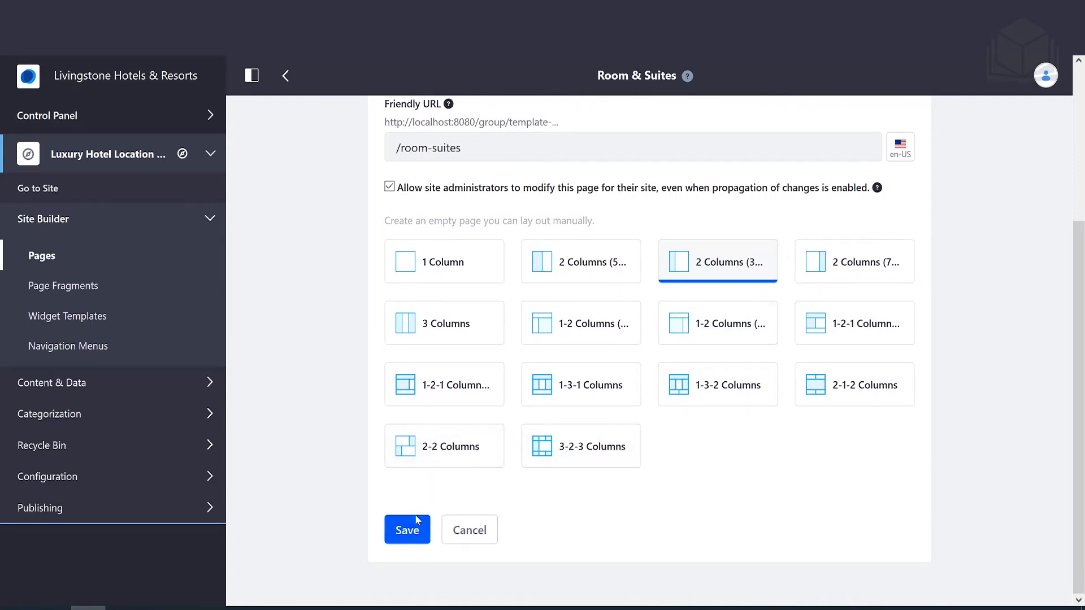
click(414, 533)
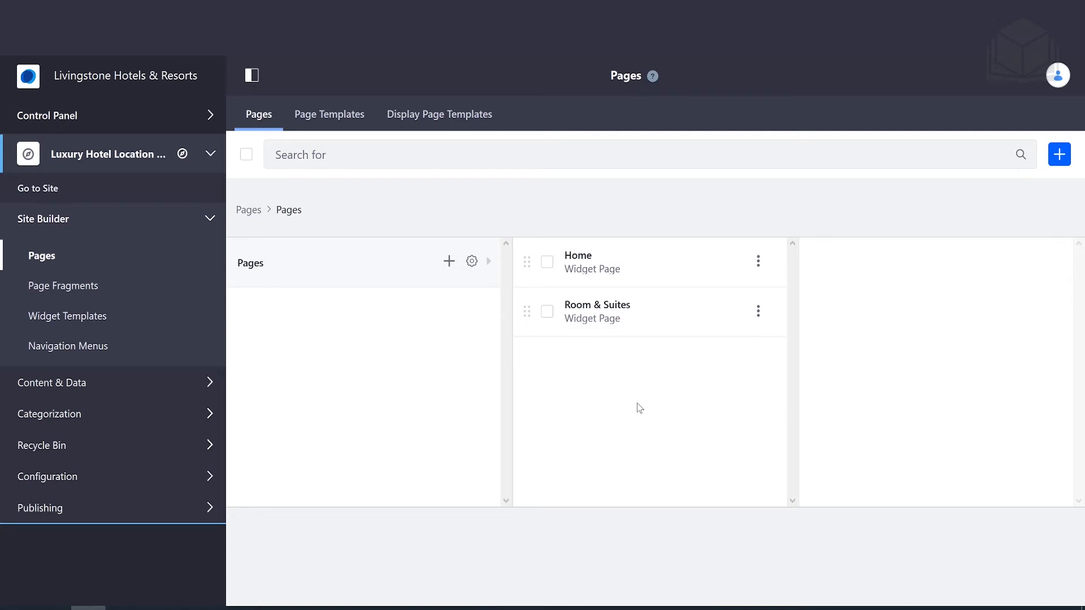
- Add a child widget page named "Suites" under Room & Suites and save it with the preselected layout
mouse_move(698, 322)
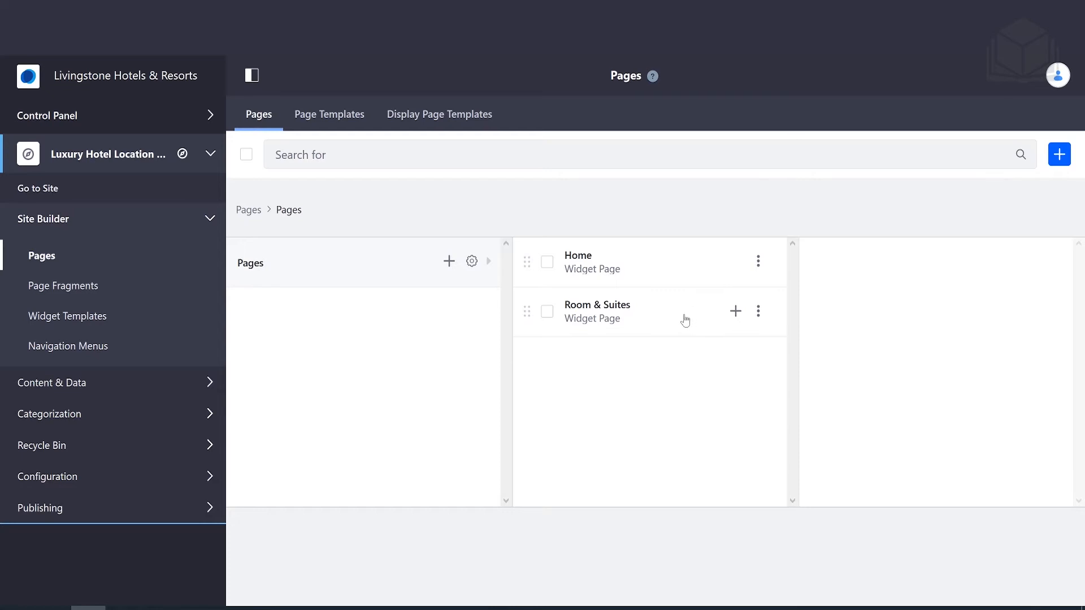
click(736, 320)
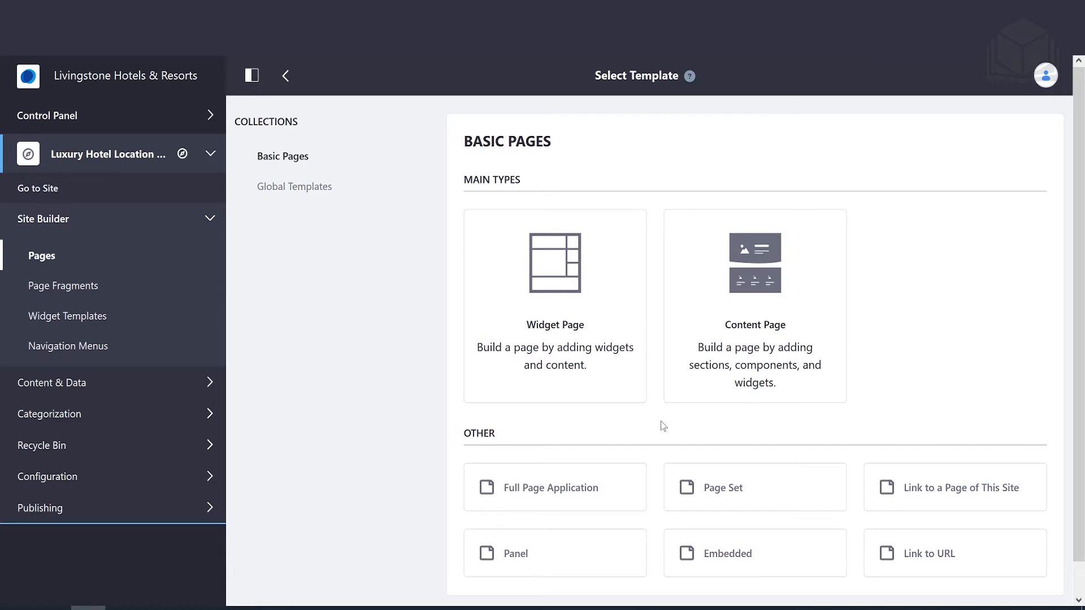
click(585, 345)
click(569, 285)
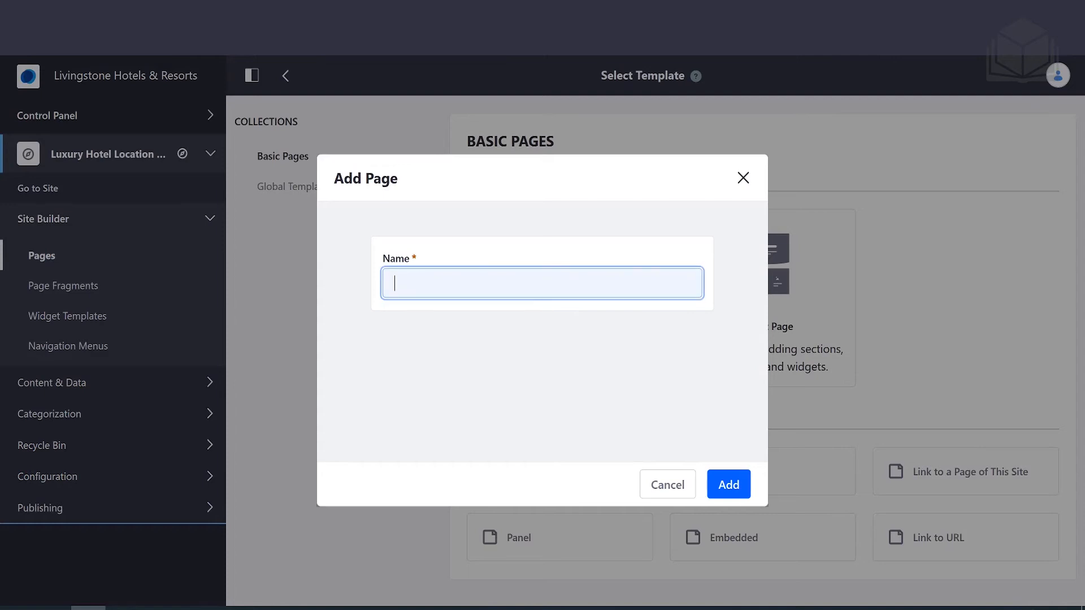
text(Suites)
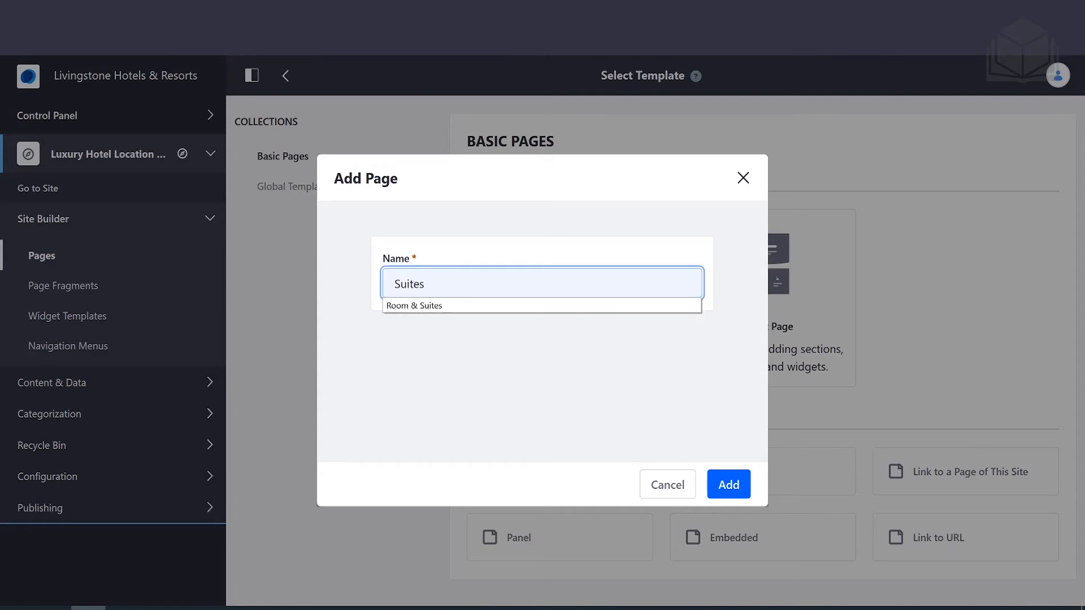
click(731, 485)
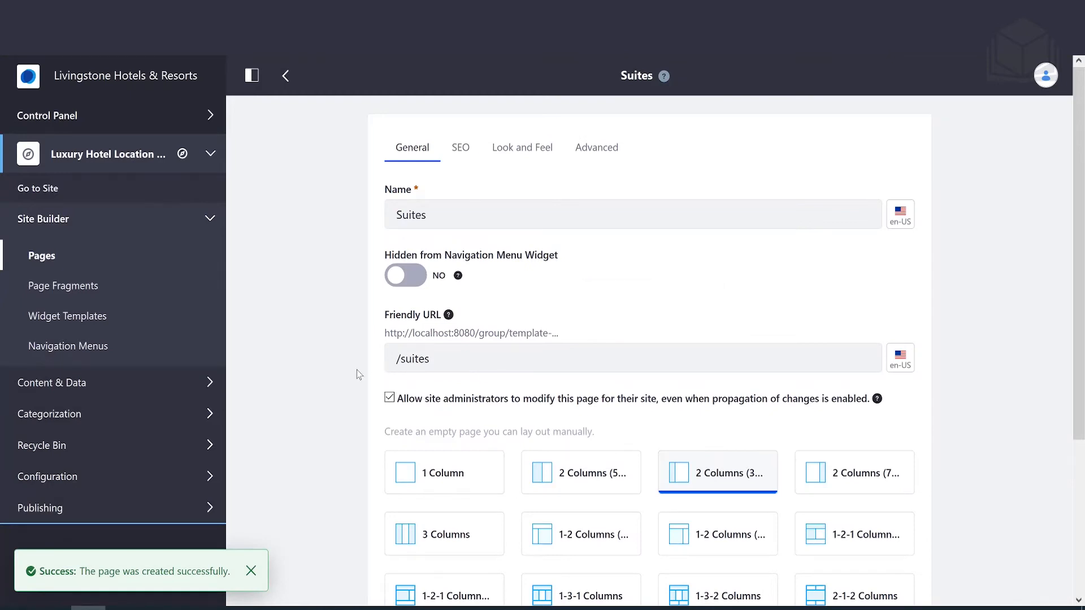
scroll(360, 367, down, 4)
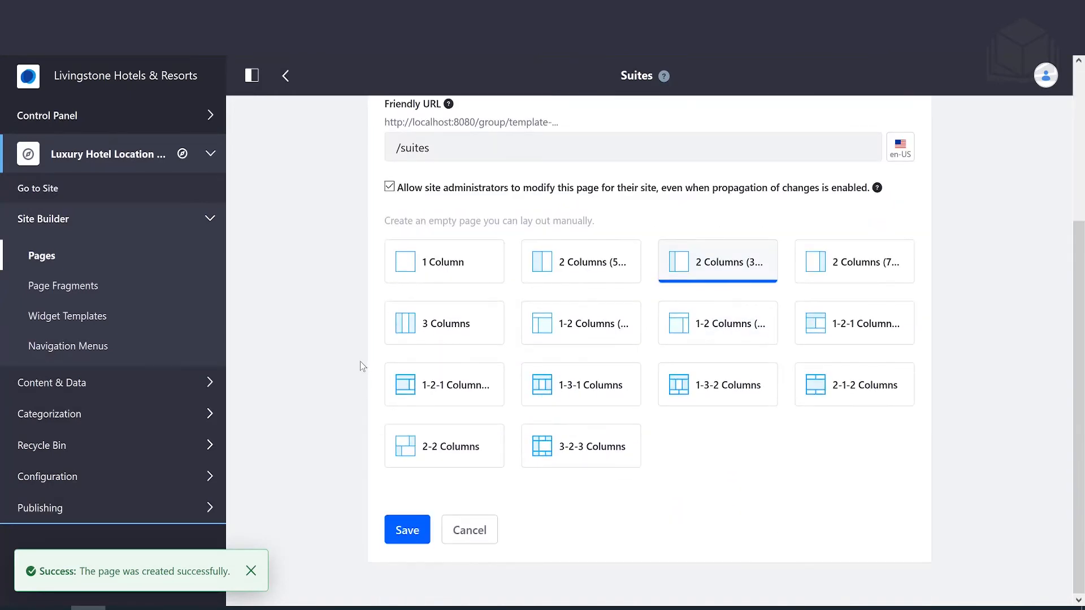
click(408, 531)
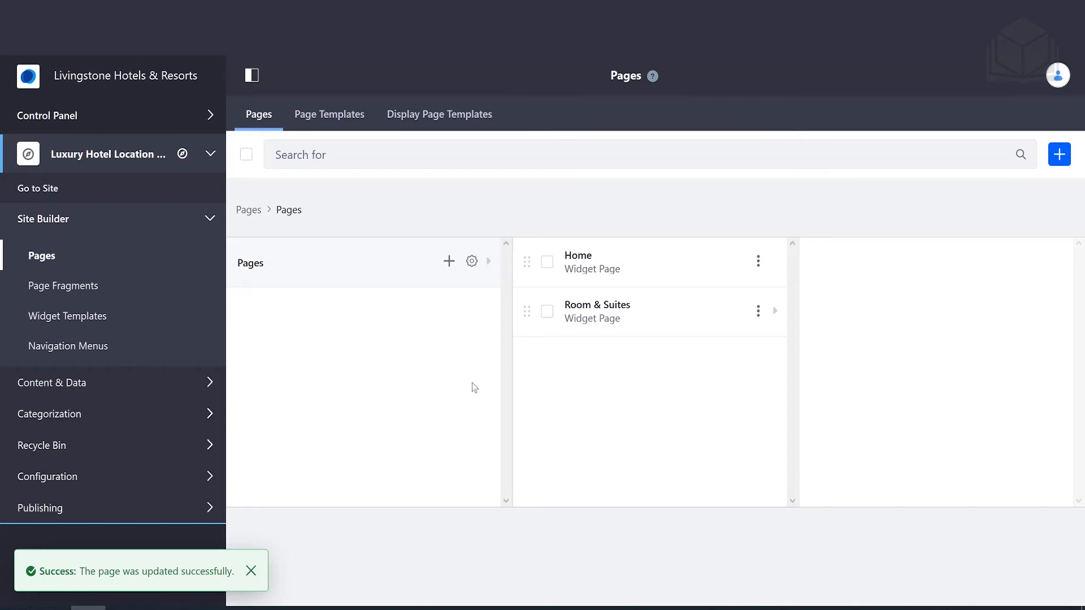
- Add a child widget page named "Rooms" under Room & Suites and save it with the preselected layout
mouse_move(738, 320)
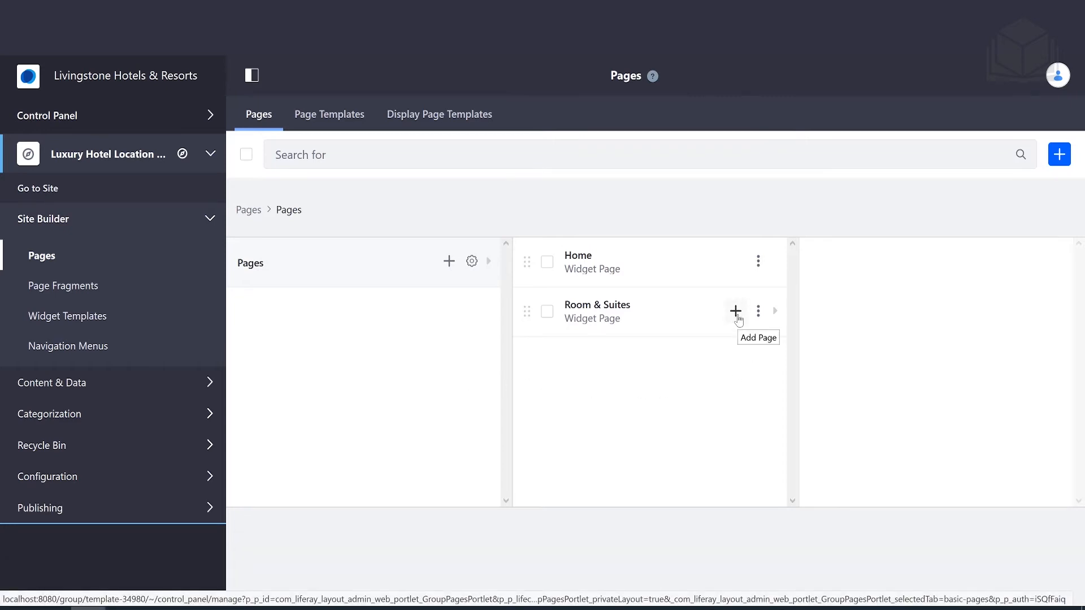
click(737, 316)
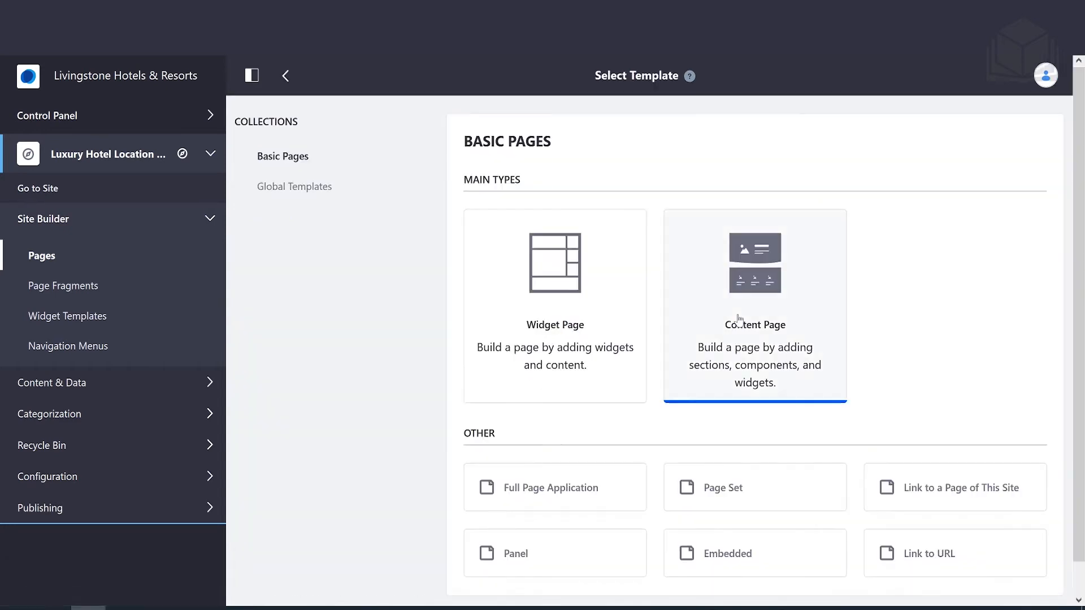
click(570, 331)
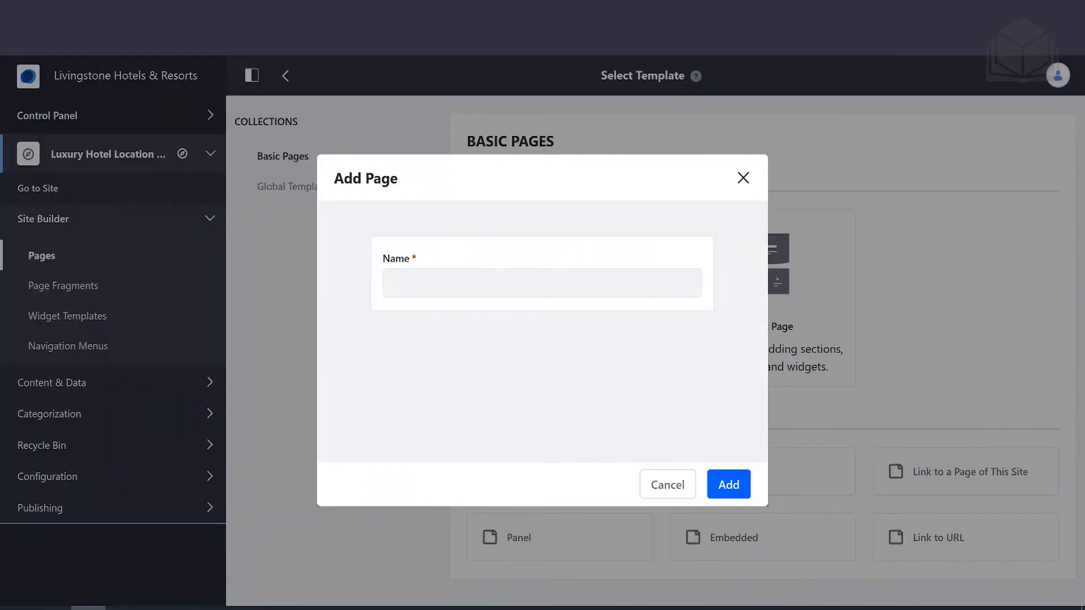
text(Rooms)
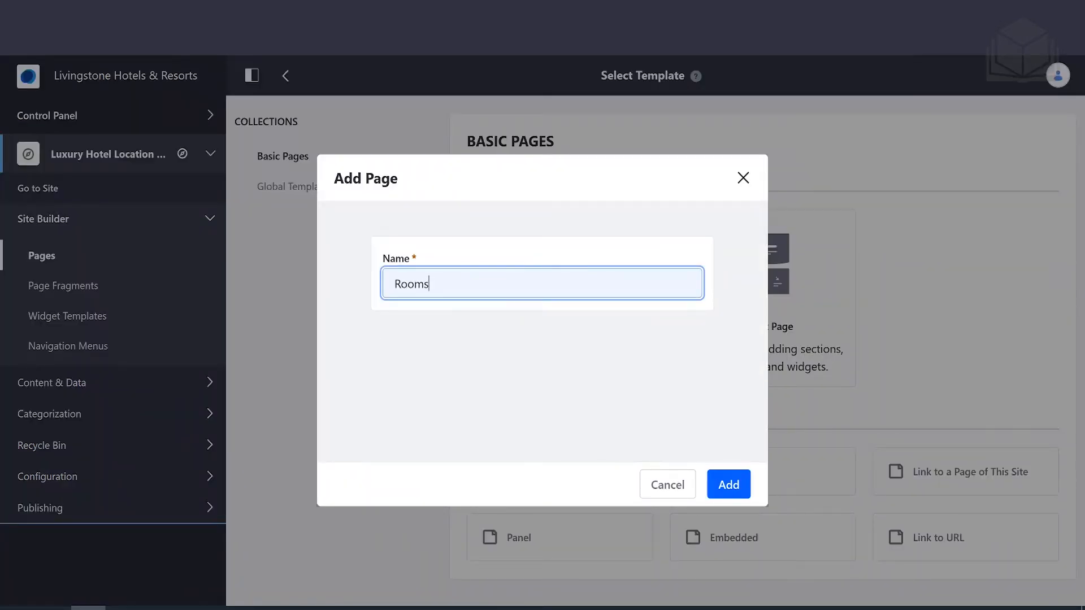
click(729, 485)
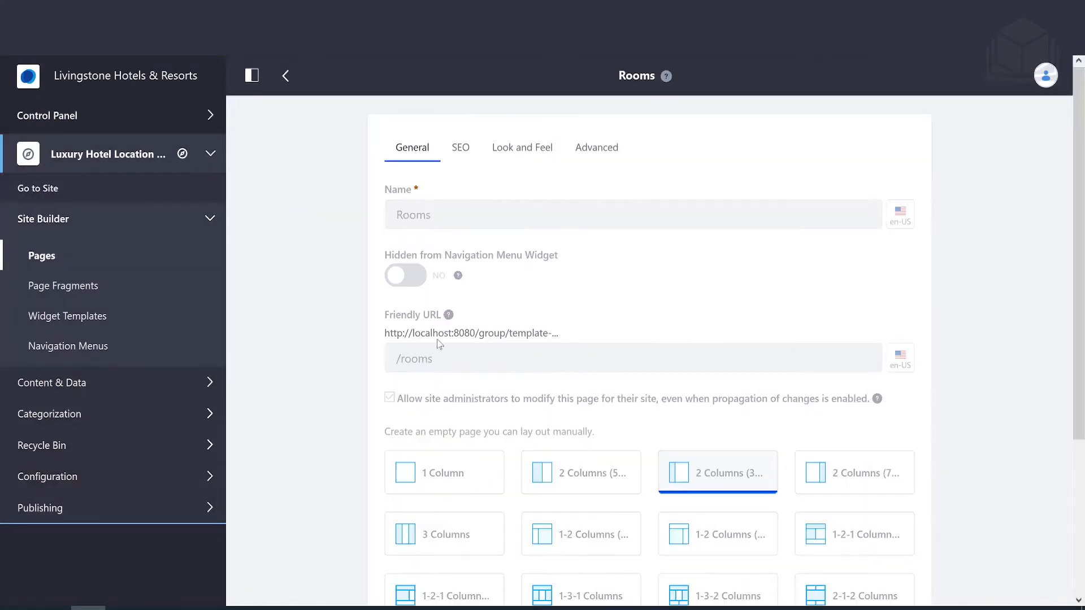
scroll(418, 429, down, 4)
click(407, 531)
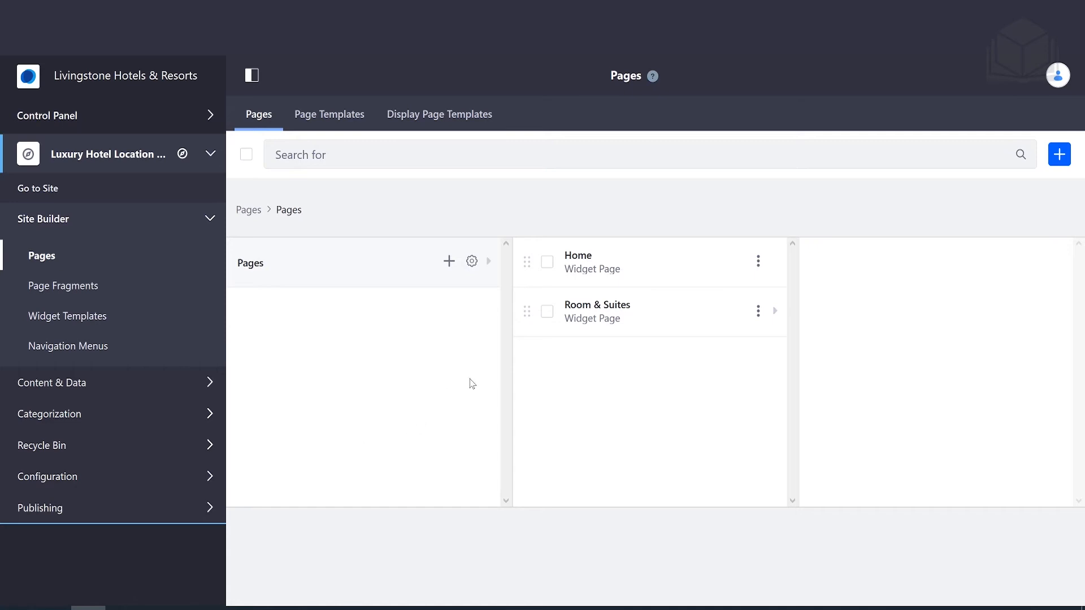
- Add a top-level widget page named "Amenities" to the site template and save its settings
click(1060, 158)
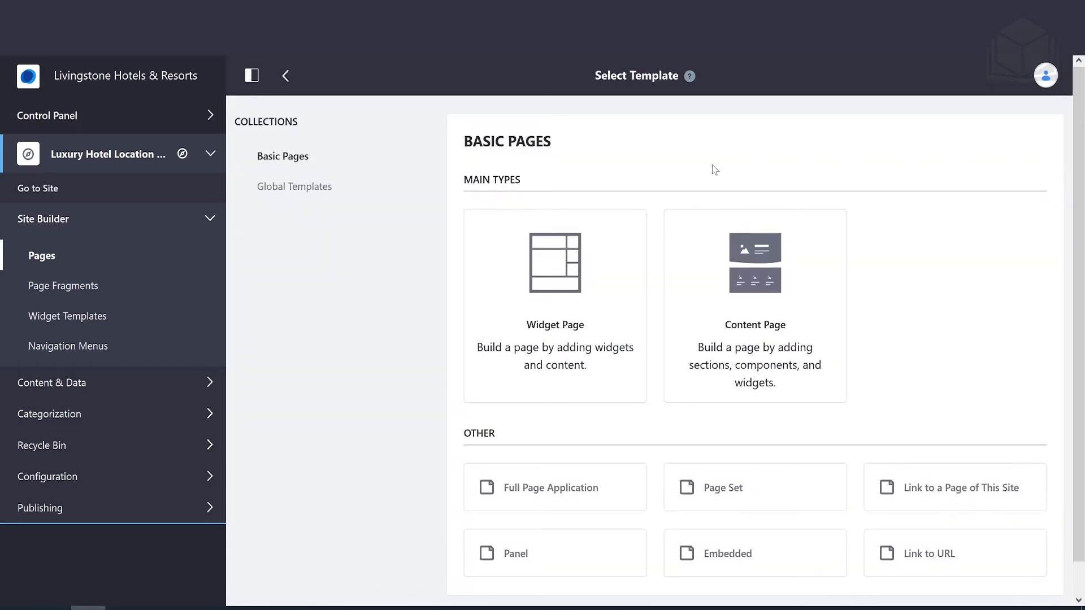
click(592, 298)
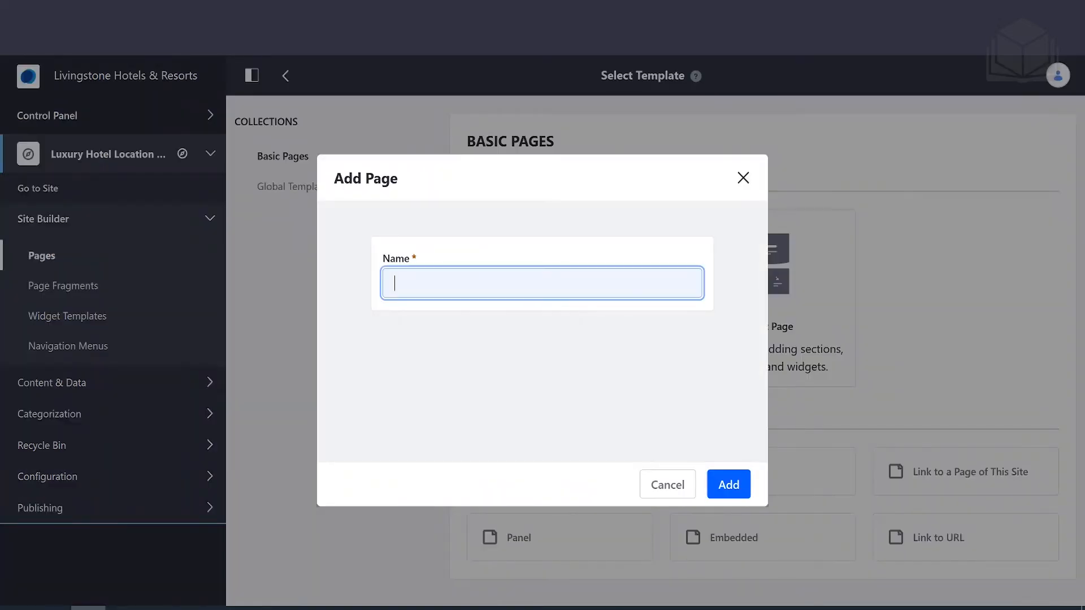
text(Amenities)
click(724, 490)
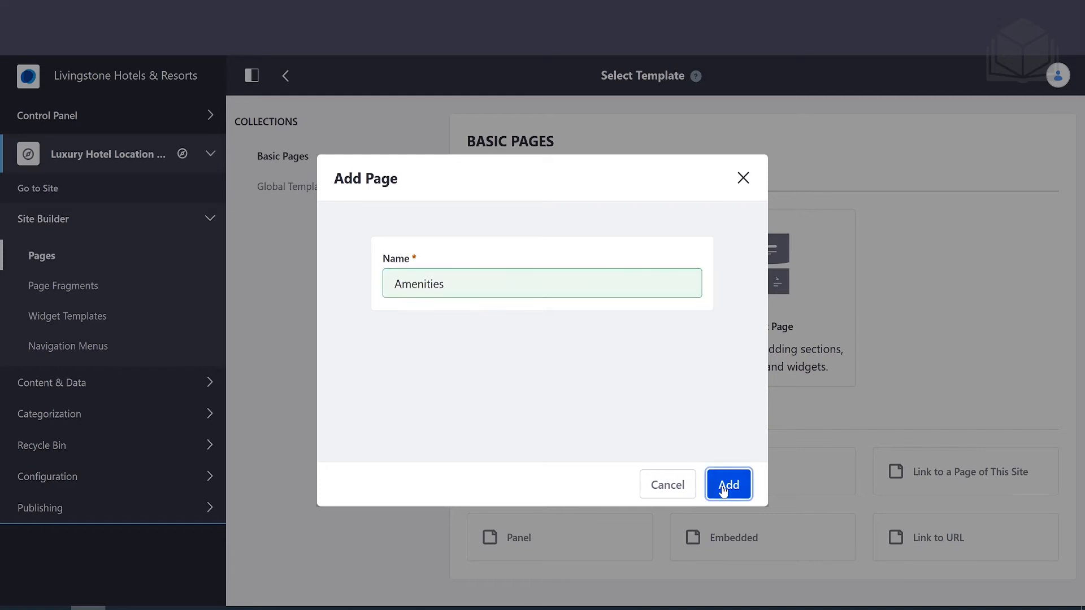
scroll(582, 345, down, 2)
scroll(582, 345, down, 2)
click(452, 444)
click(402, 528)
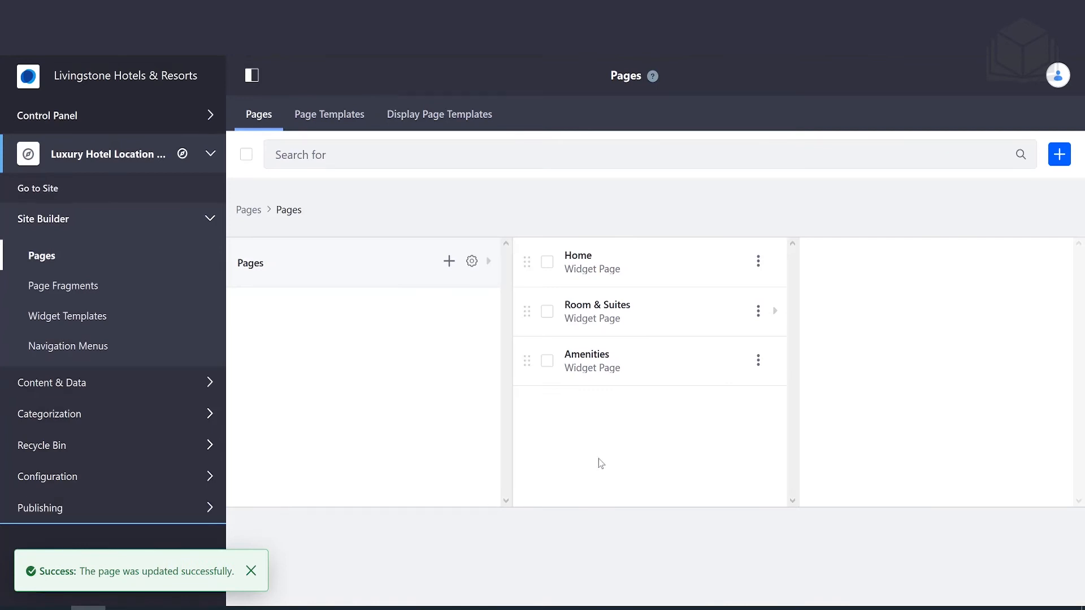
- Add a top-level widget page named "The Livingstone Difference" and save it with the preselected layout
click(1061, 156)
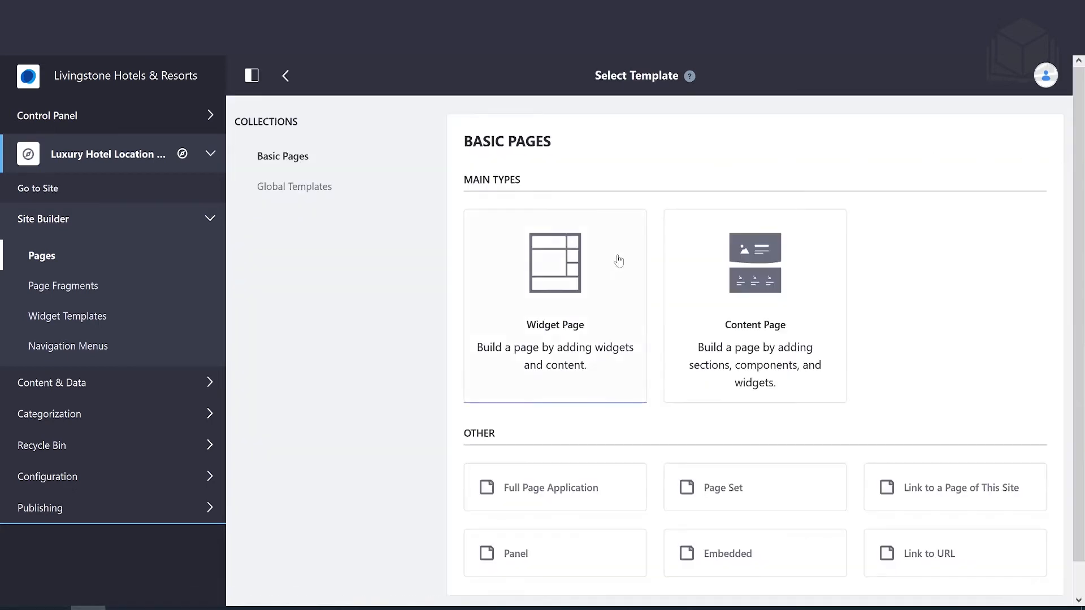
click(606, 298)
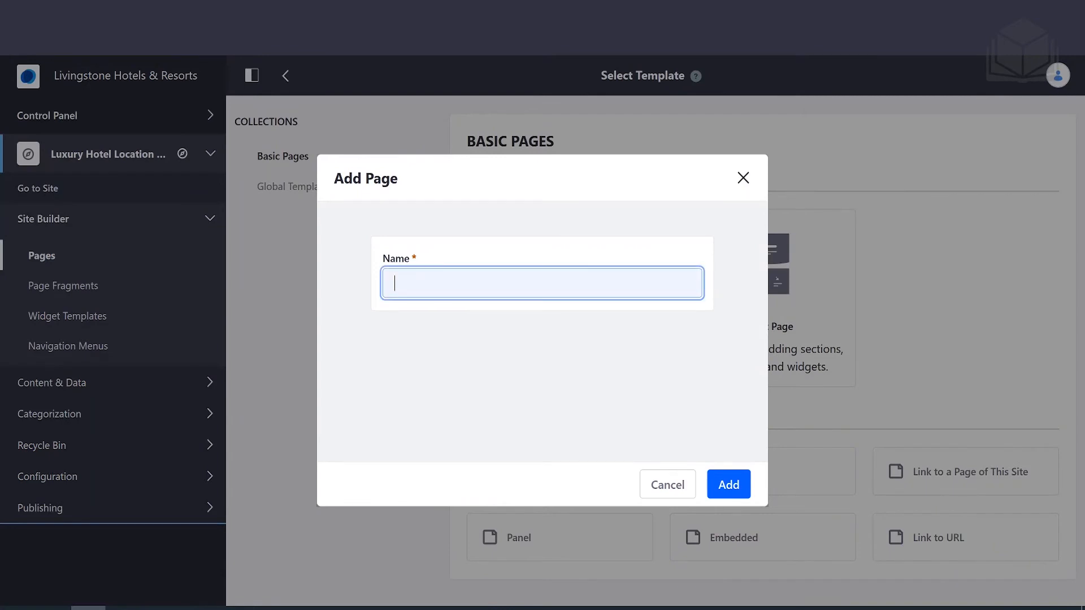
text(The Livingstone Difference)
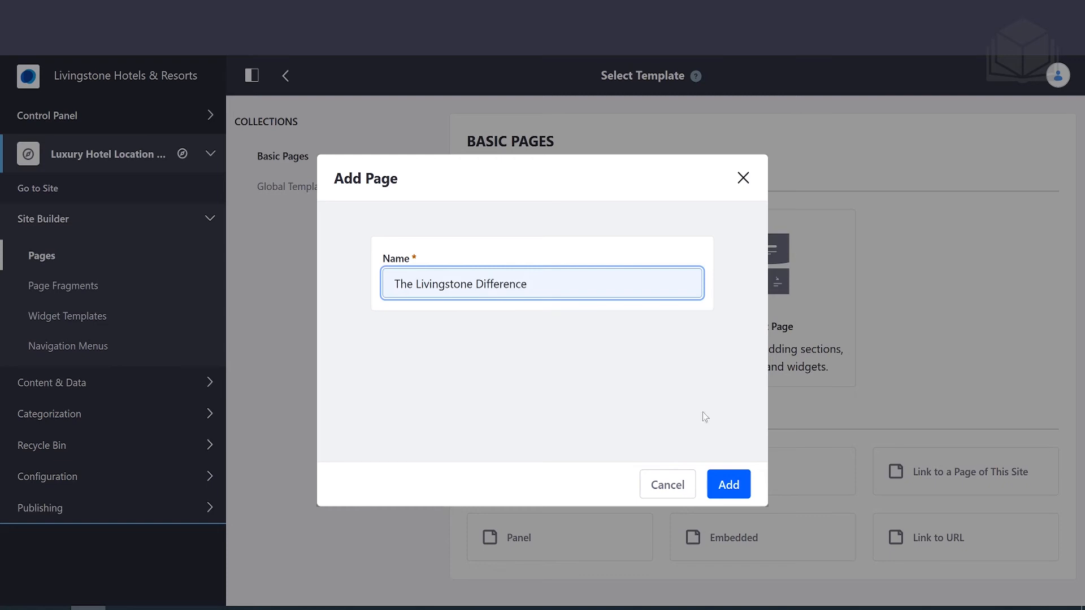
click(728, 493)
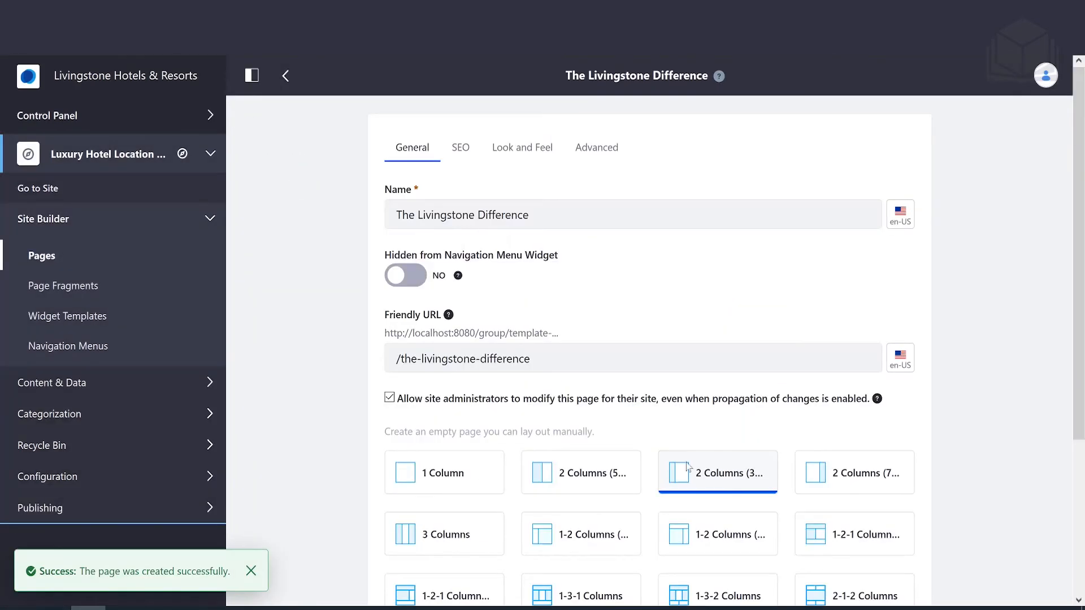
scroll(648, 440, down, 4)
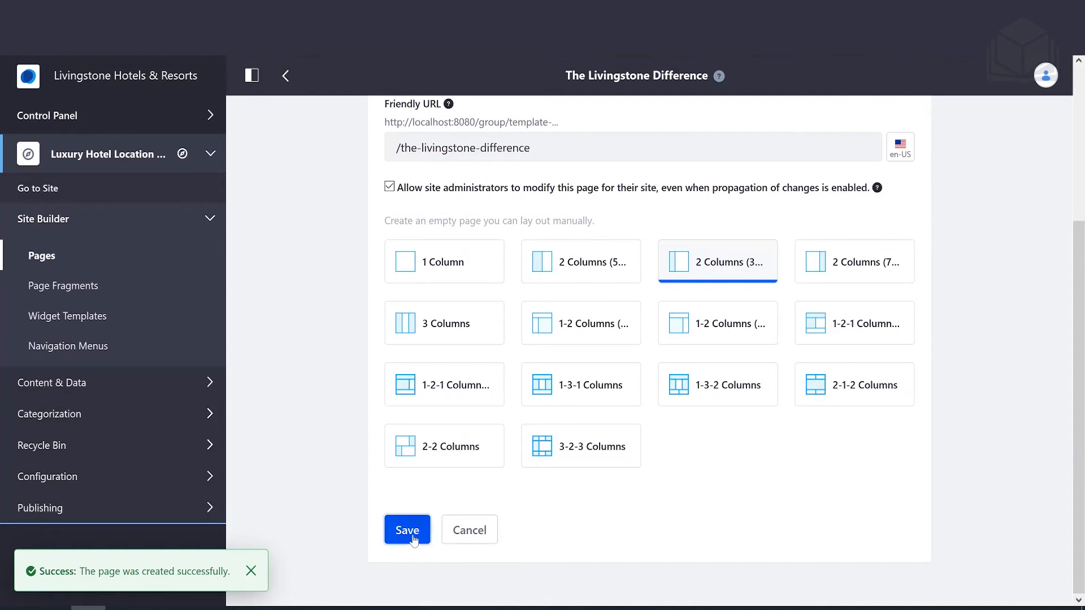
click(409, 534)
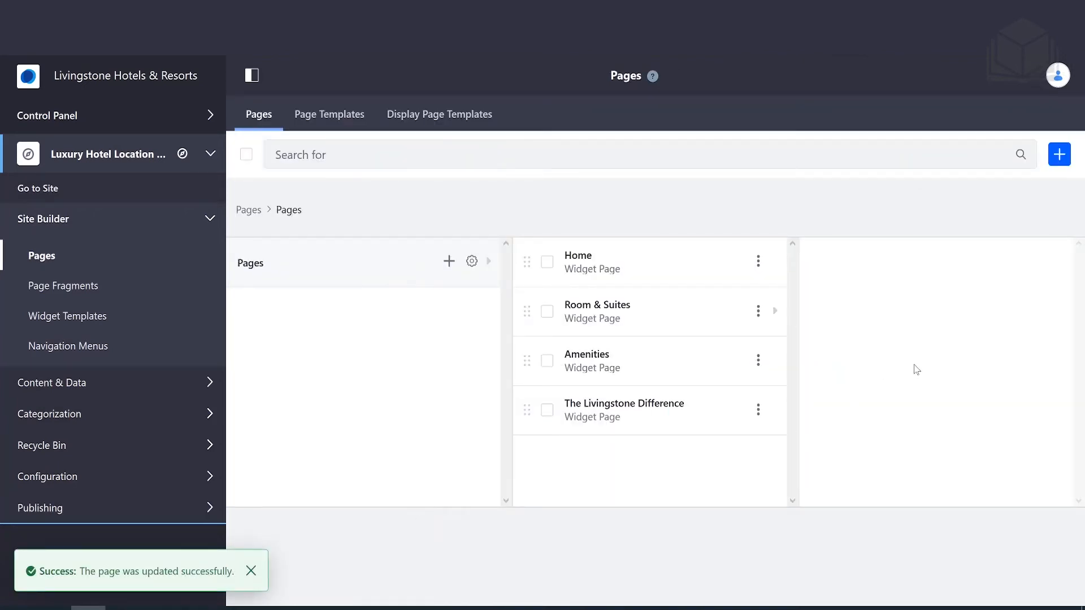
- Add a top-level widget page named "Contact Us" and save it with the preselected layout
click(1058, 154)
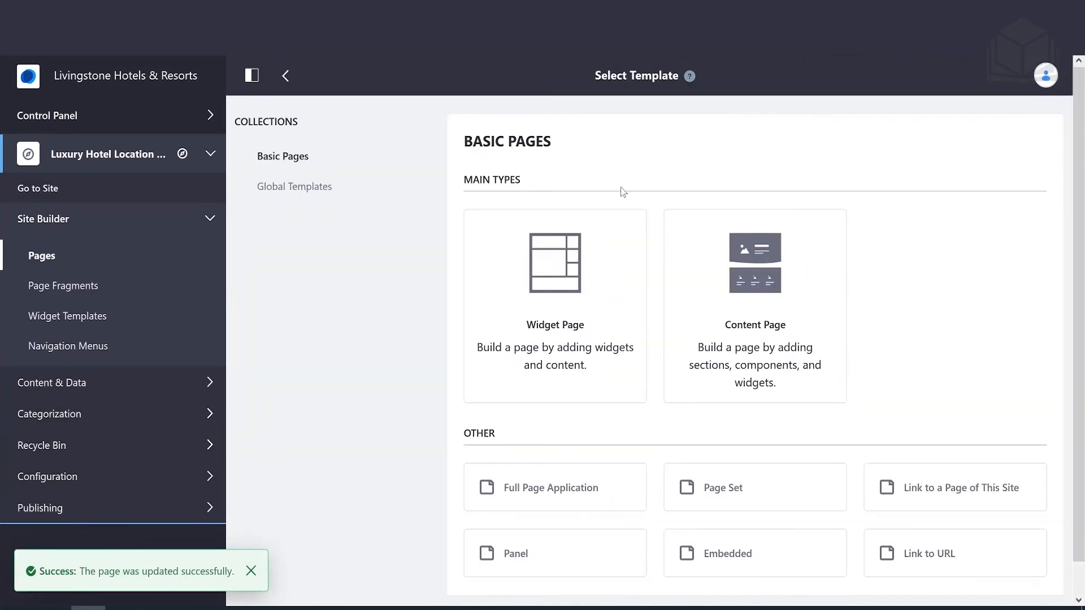
click(596, 306)
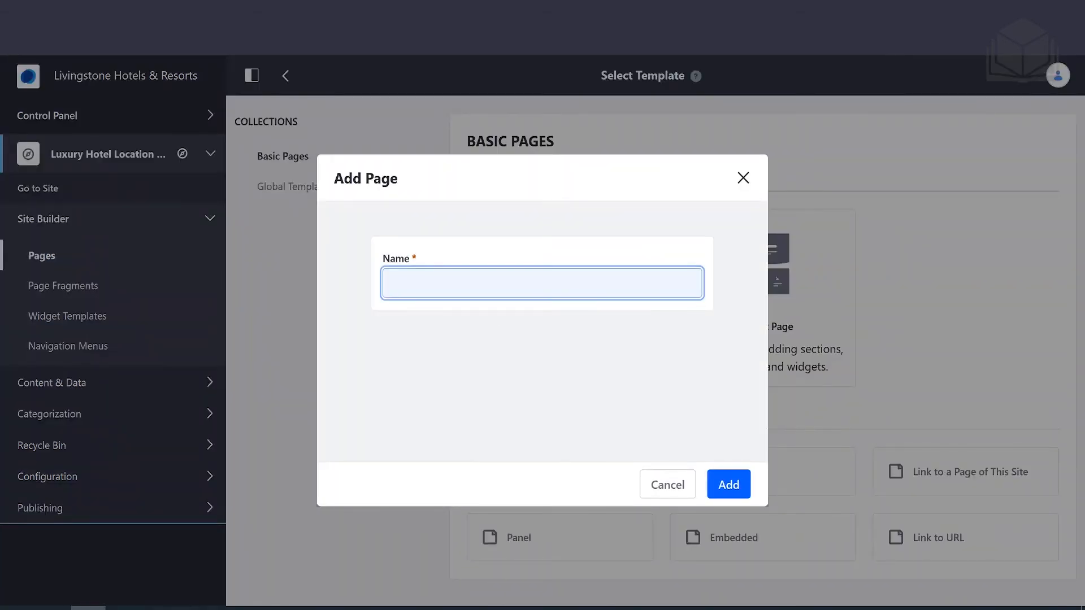
text(Contact Us)
click(728, 484)
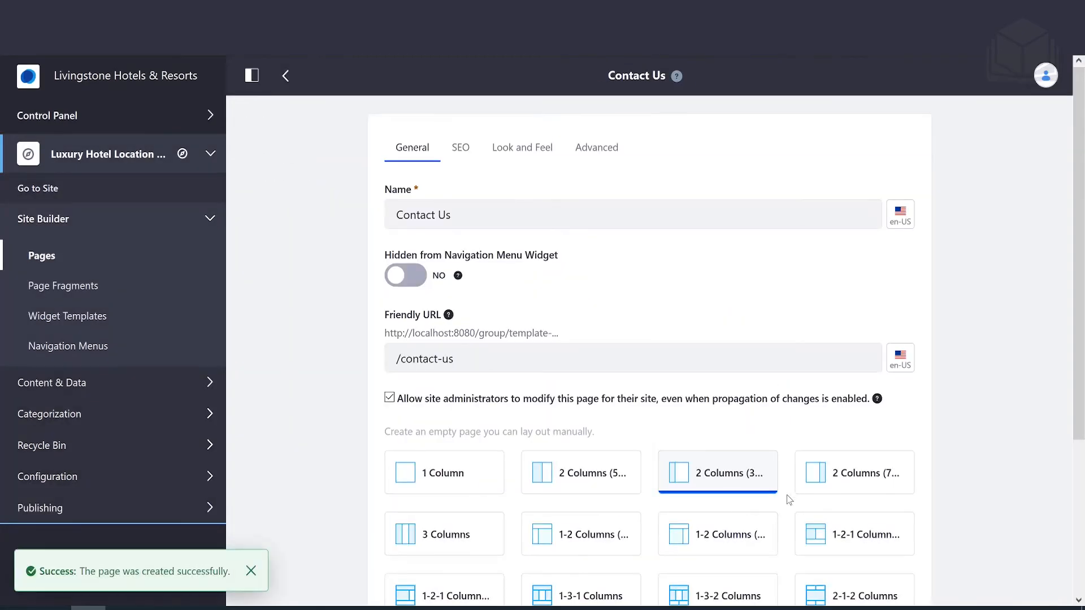
scroll(603, 428, down, 4)
click(396, 528)
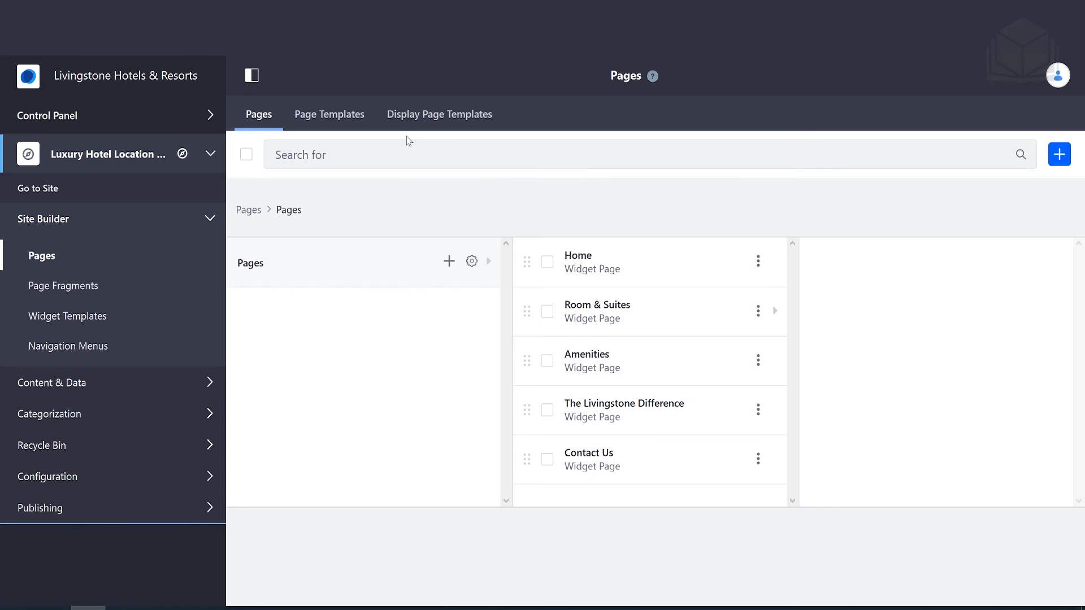
- Create a child site named "Hotel Americana" under Livingstone Hotels & Resorts from the Luxury Hotel Location Site template, with public default pages
click(121, 115)
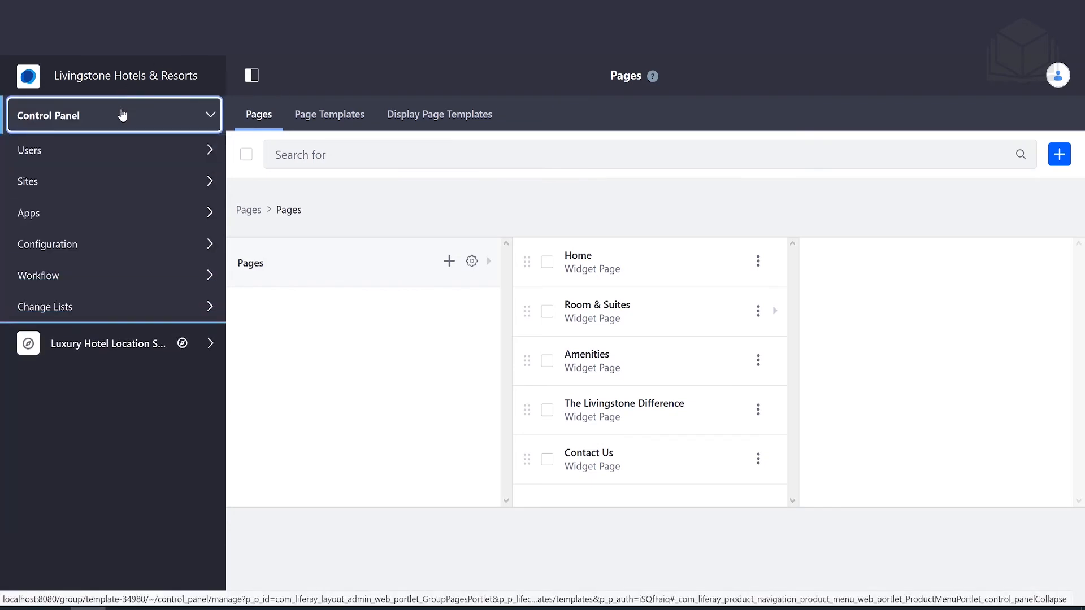
click(108, 183)
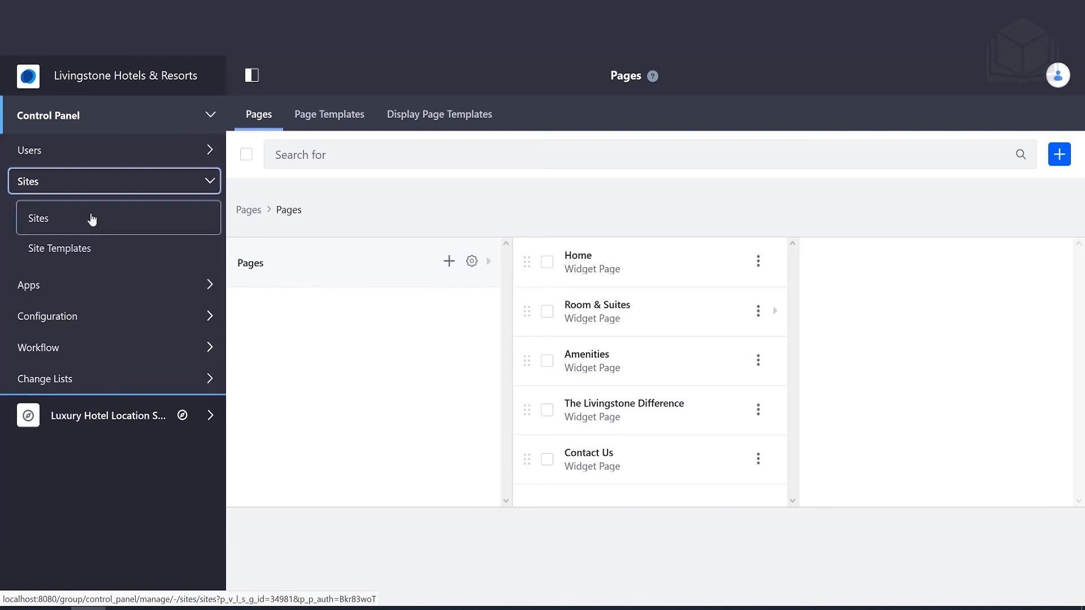
click(92, 221)
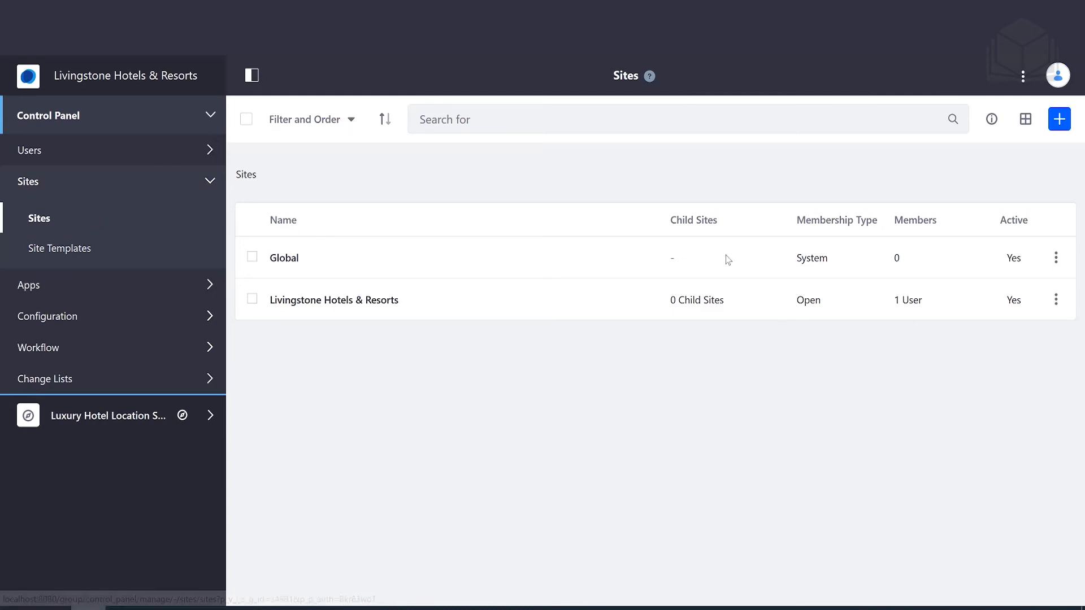
click(1060, 306)
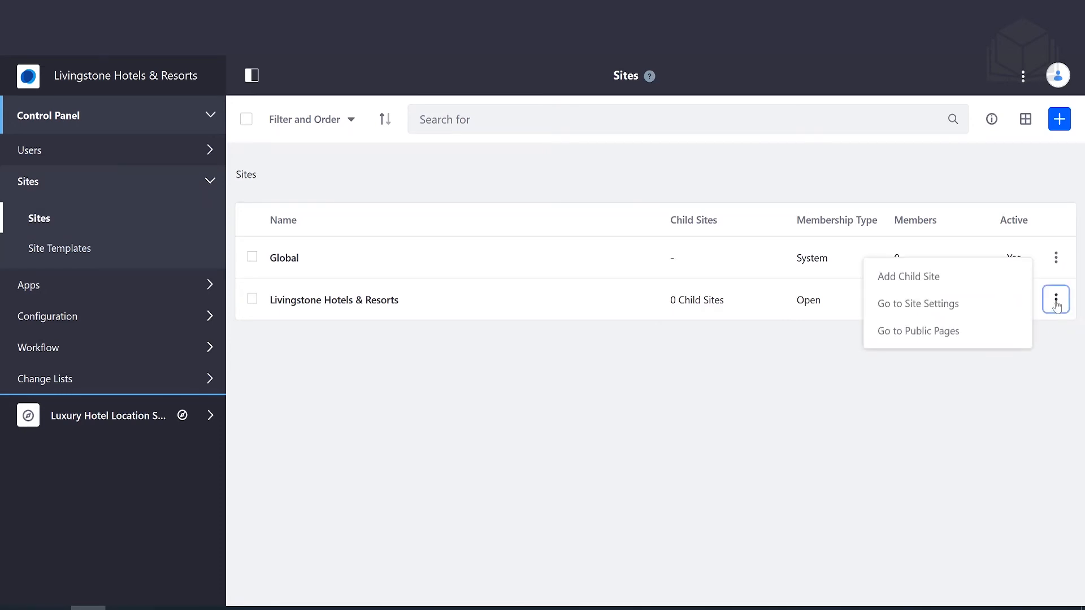
click(933, 286)
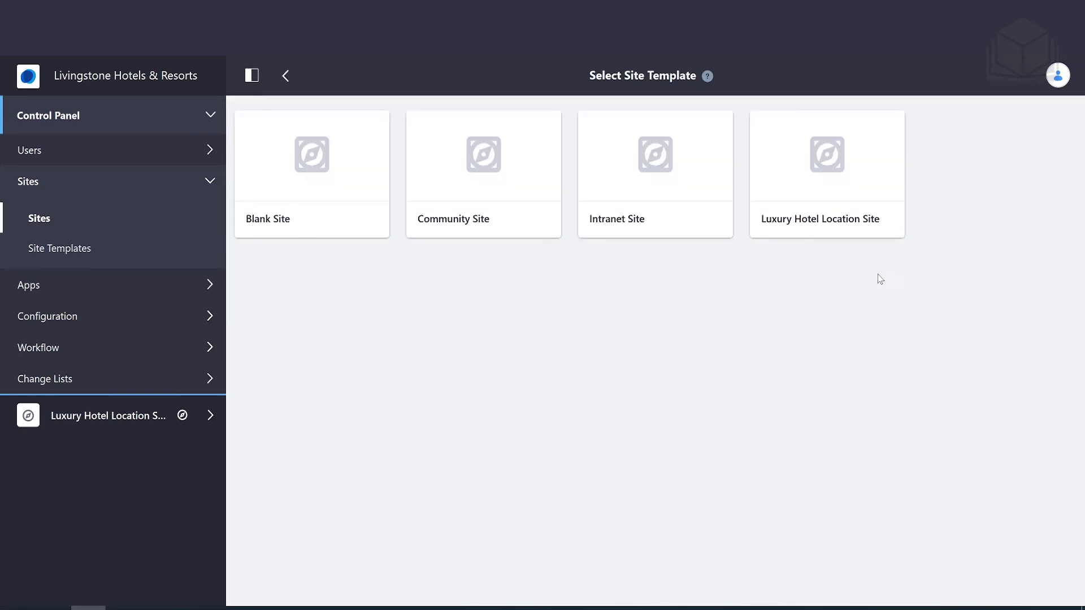
click(831, 224)
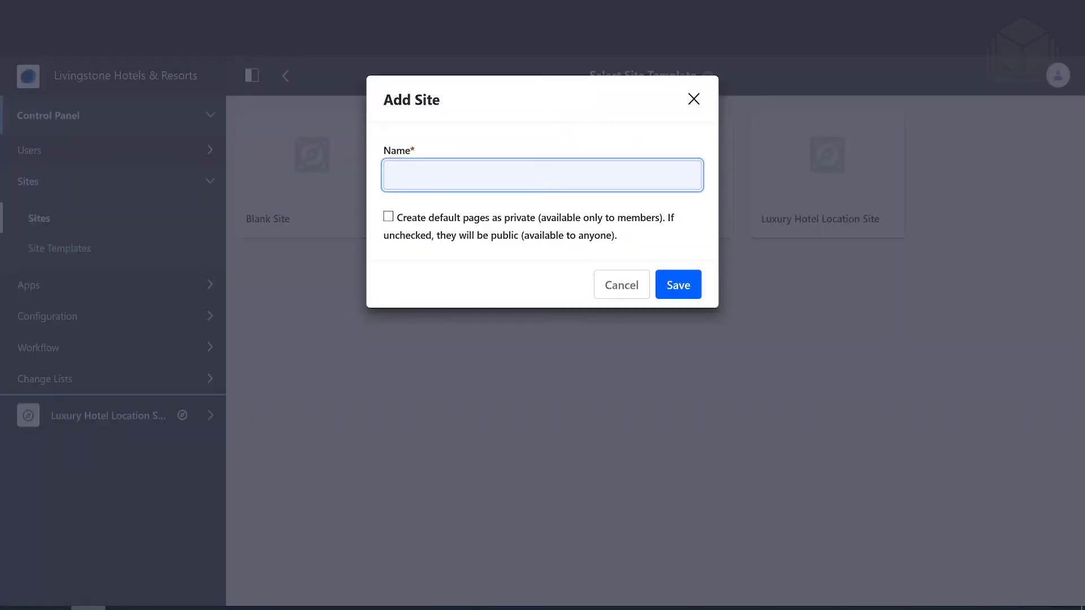
text(Hotel Americanan)
key(BackSpace)
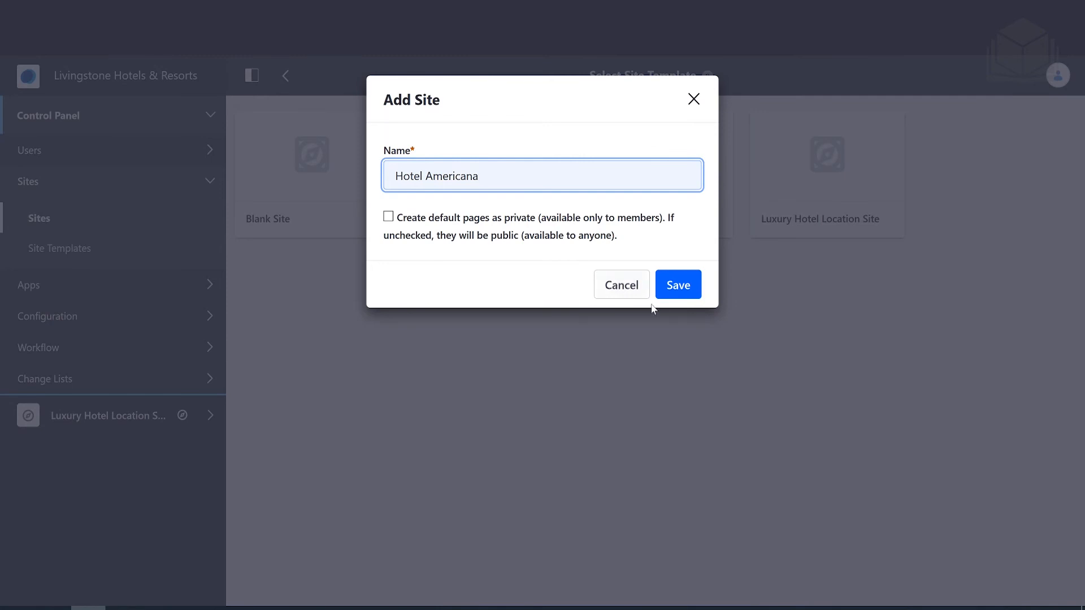
click(682, 290)
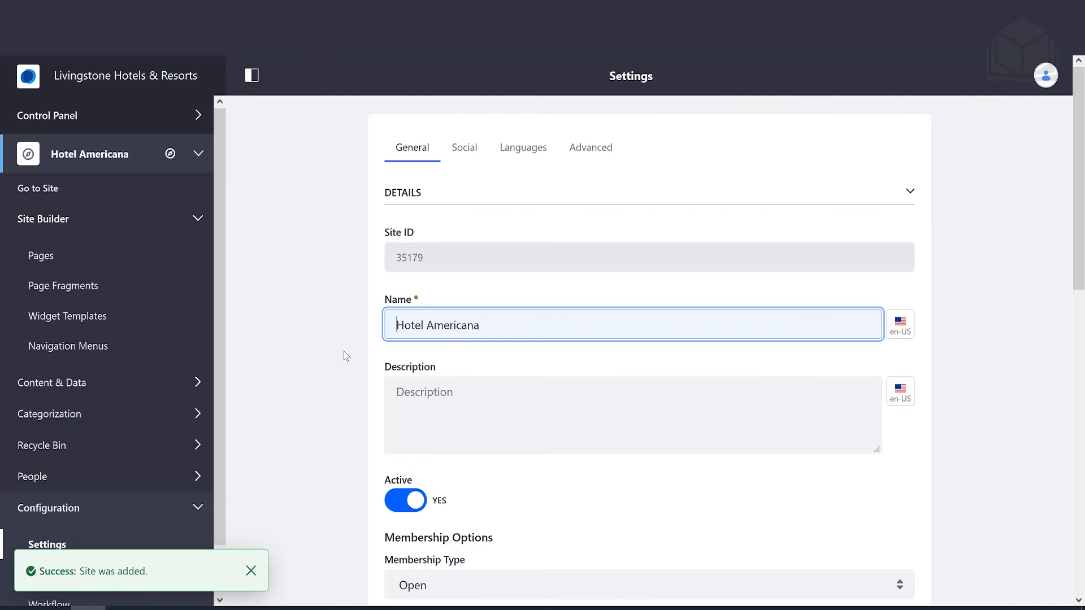
- Review Hotel Americana's membership and parent site settings, and check its public pages including the child pages of Room & Suites
scroll(330, 351, down, 5)
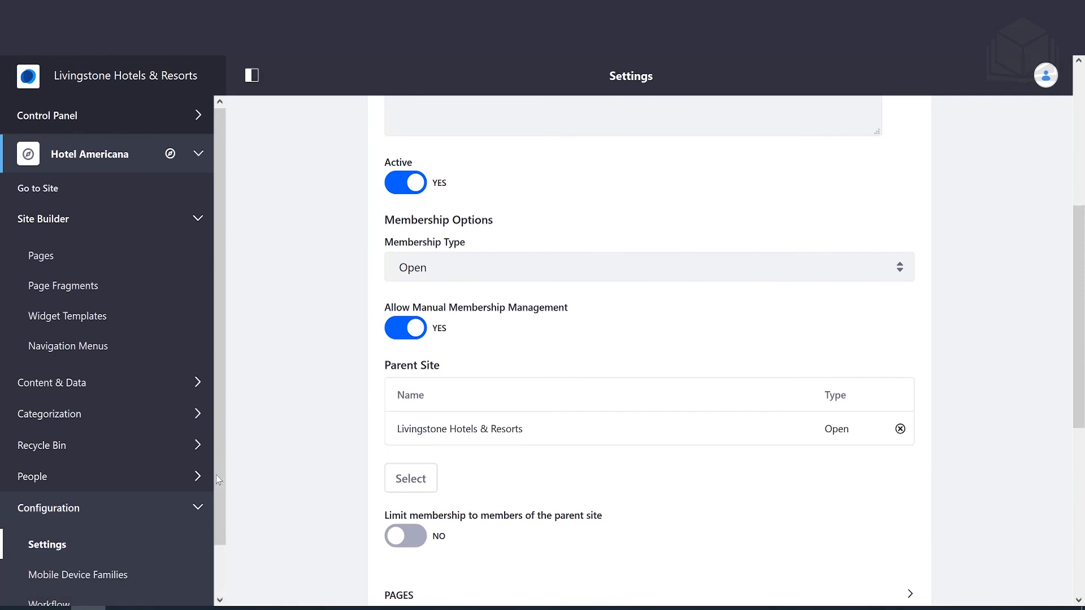
scroll(131, 574, down, 1)
scroll(128, 543, up, 2)
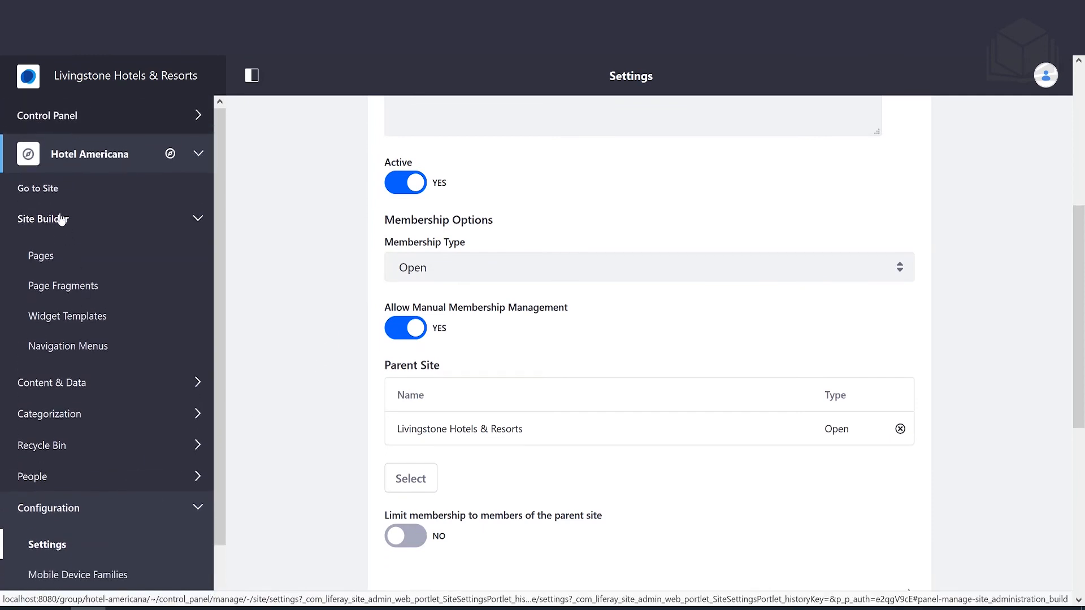
click(55, 261)
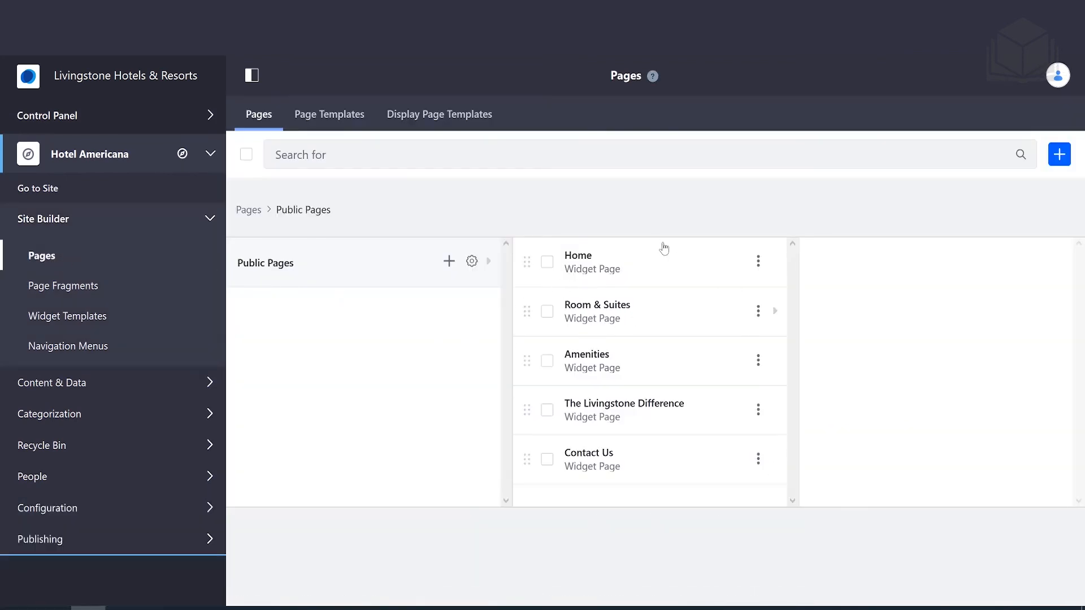
click(698, 308)
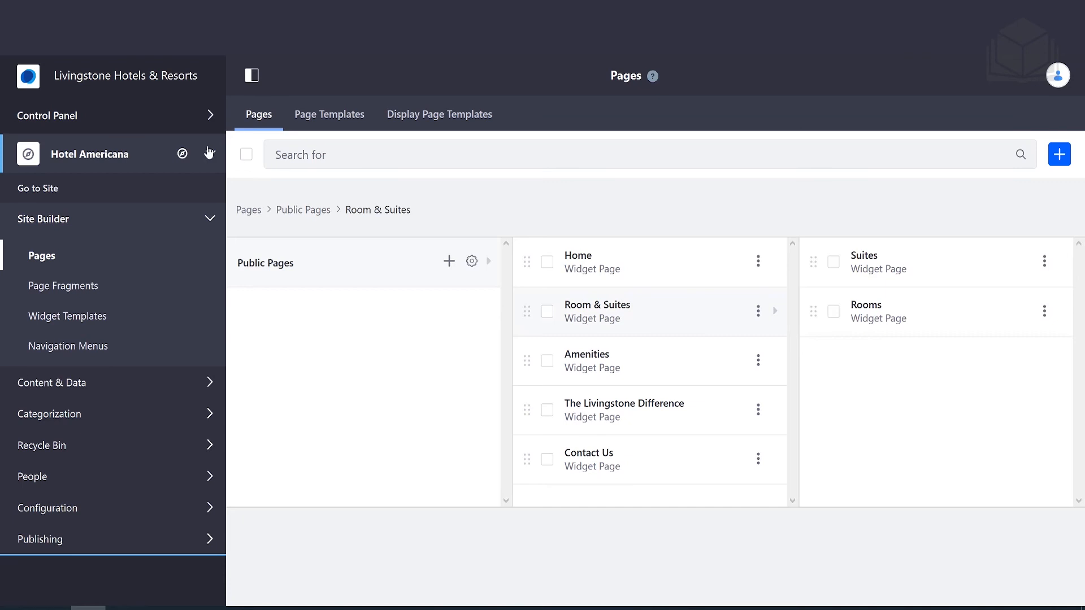
- Create a child site named "Livingstone Resort at Barcelona" under Livingstone Hotels & Resorts from the Luxury Hotel Location Site template, with public default pages
click(175, 115)
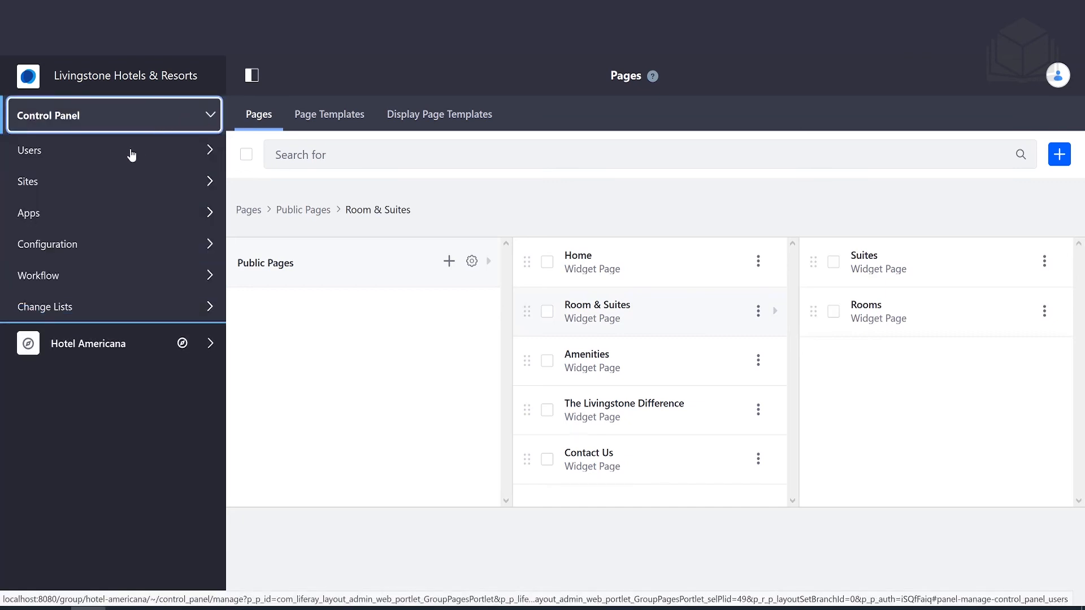
click(65, 182)
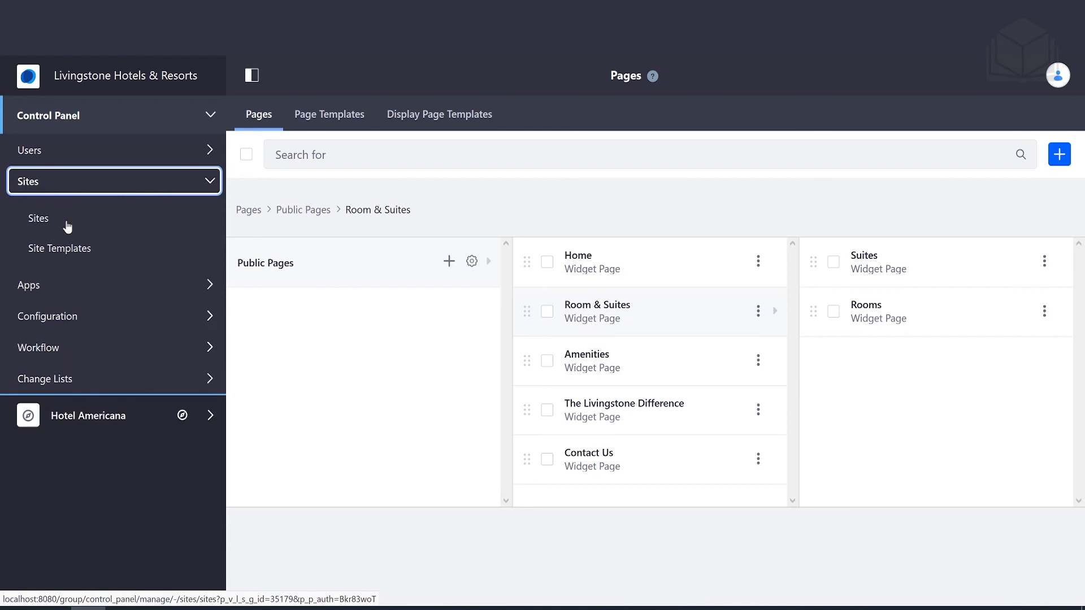
click(67, 227)
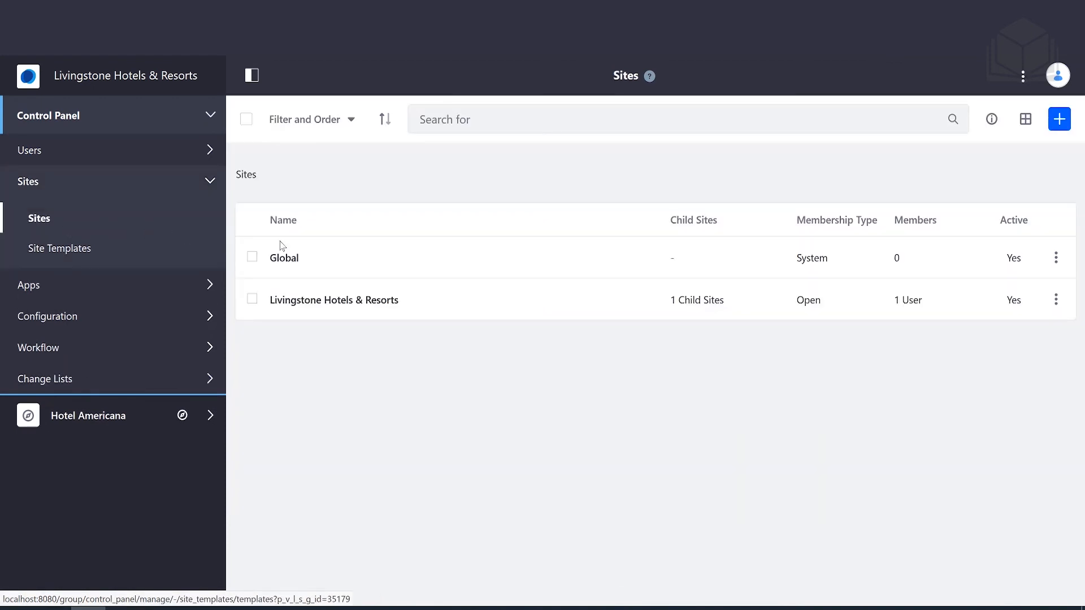
click(1057, 300)
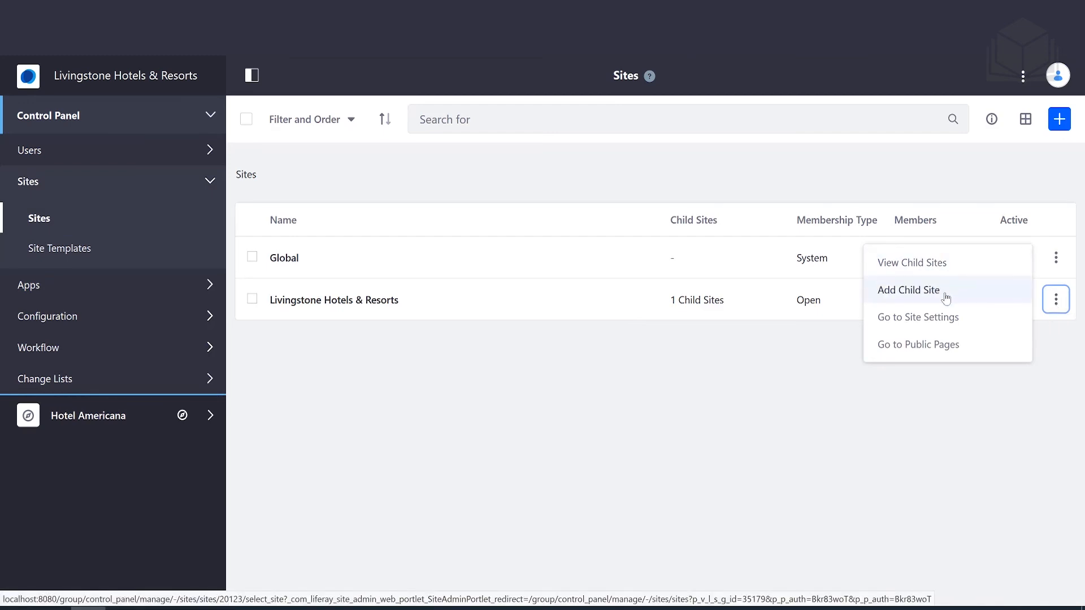
click(976, 294)
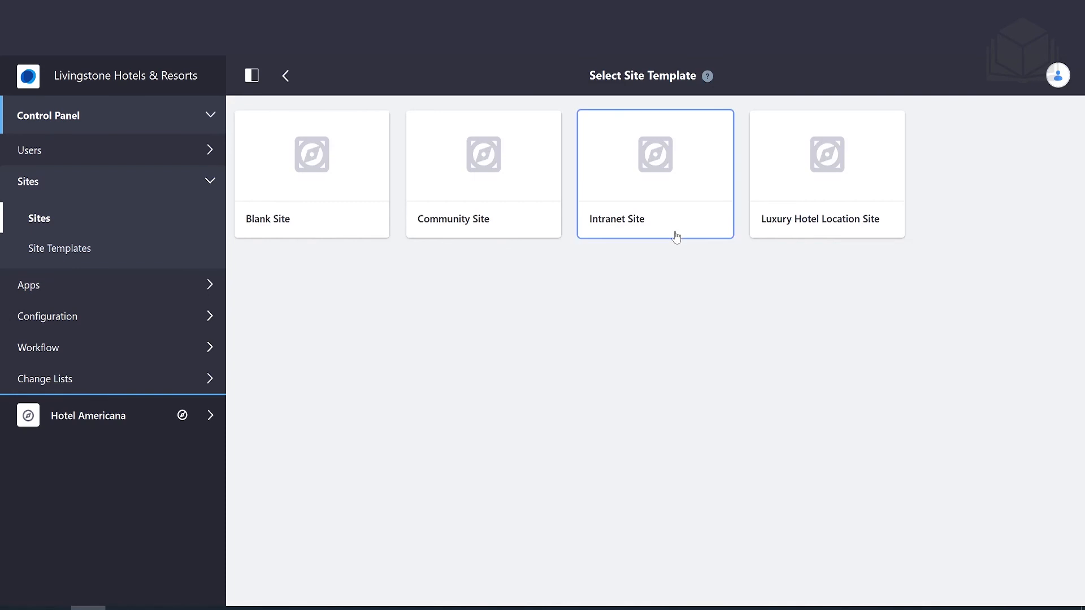
click(799, 226)
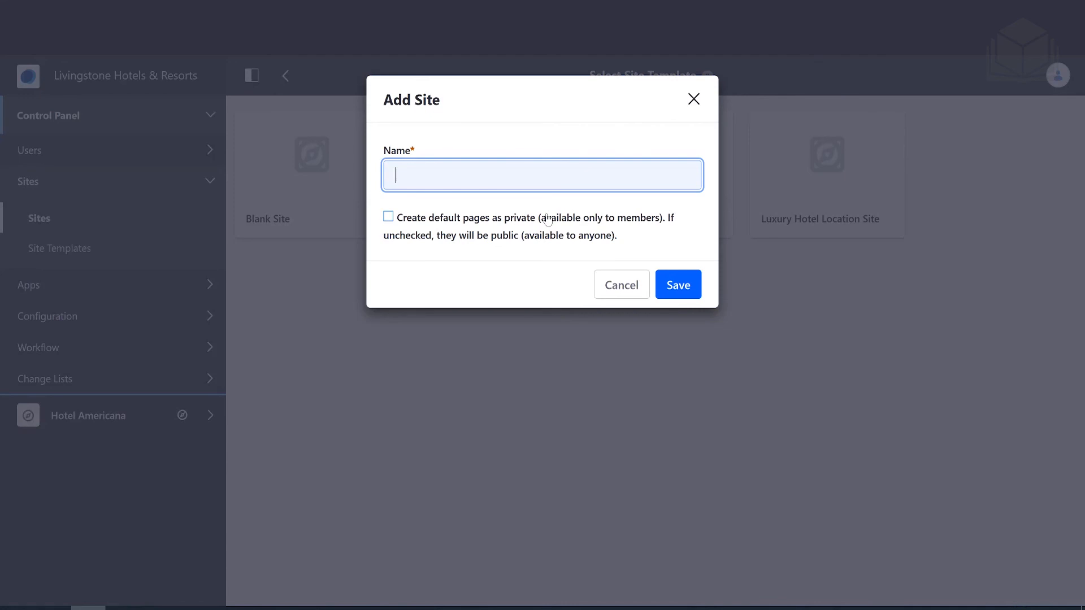
text(Livingstone Resort at Barcelona)
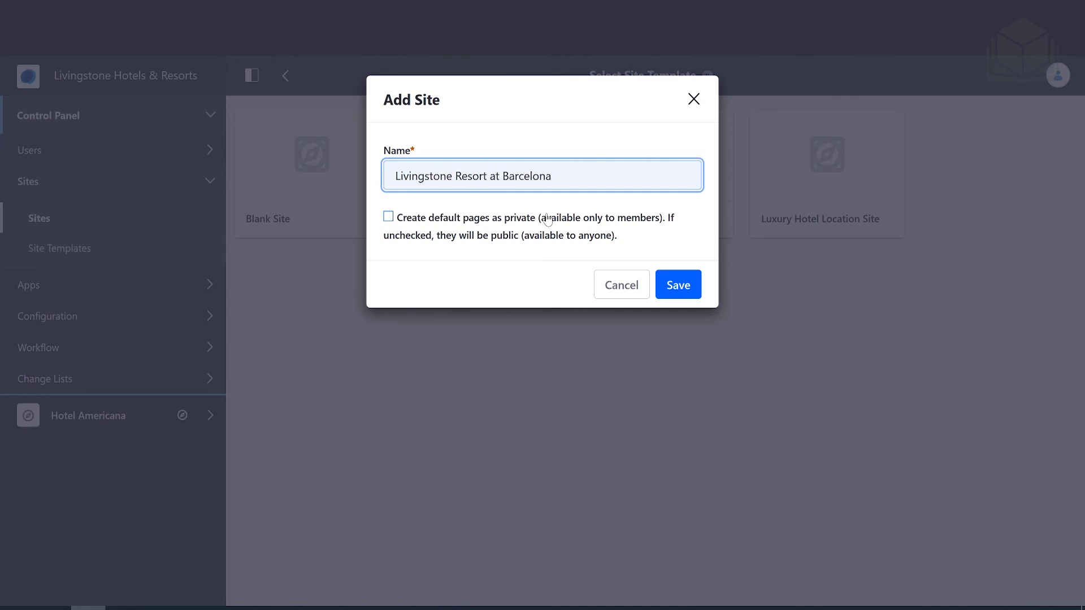
click(686, 288)
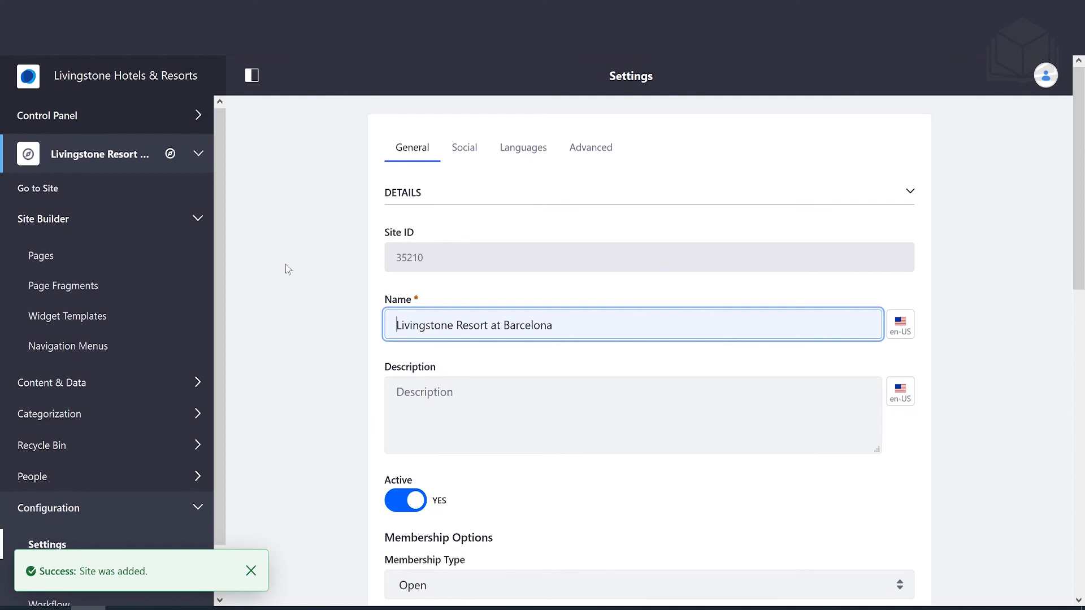
- Create a child site named "Livingstone Resort at Bali" under Livingstone Hotels & Resorts from the Luxury Hotel Location Site template, with public default pages
click(130, 118)
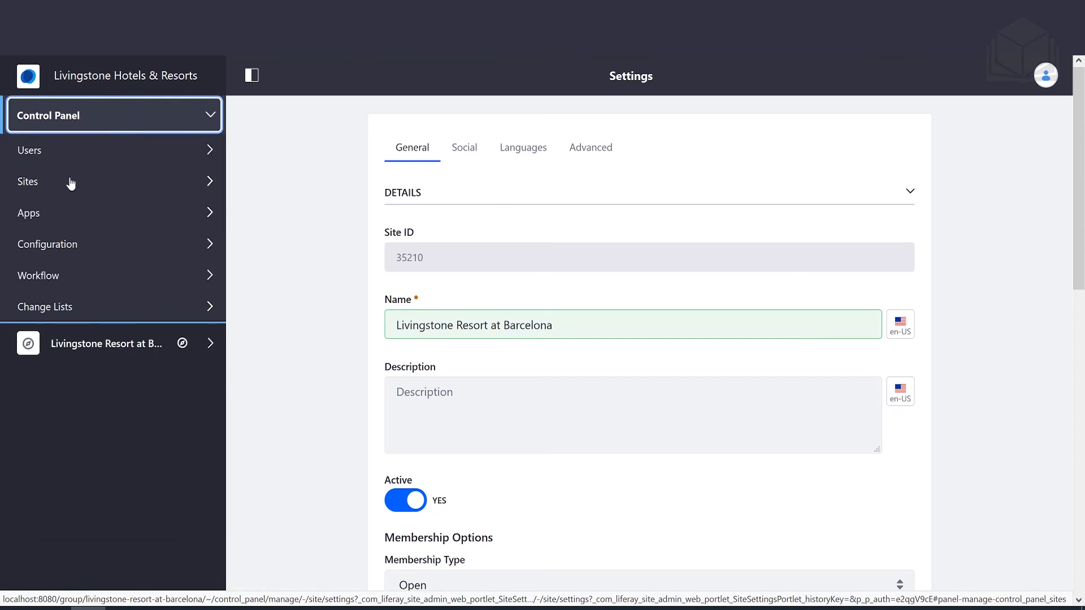
click(70, 183)
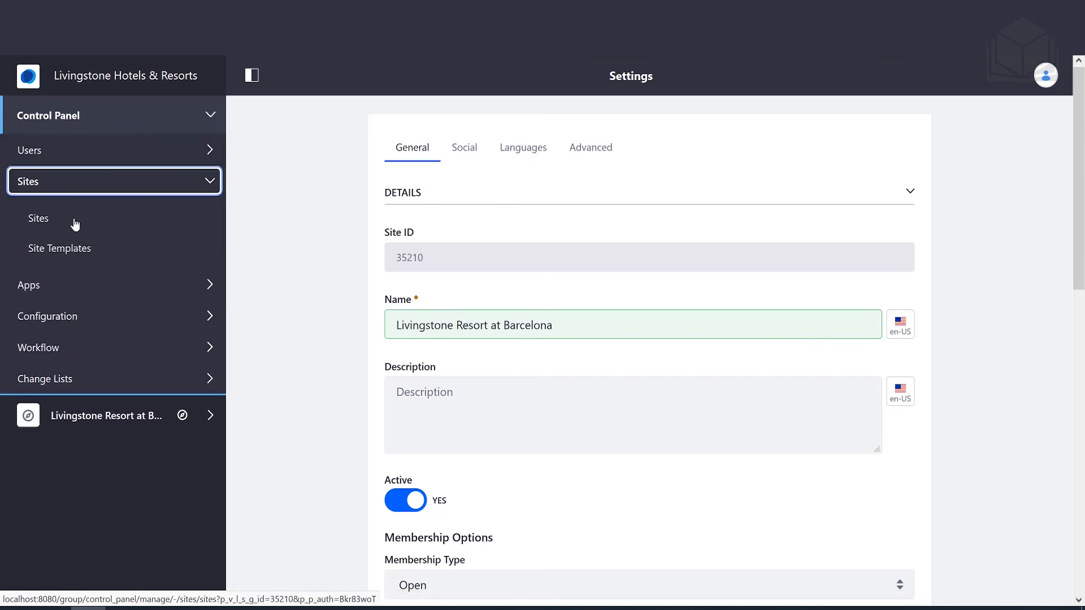
click(75, 224)
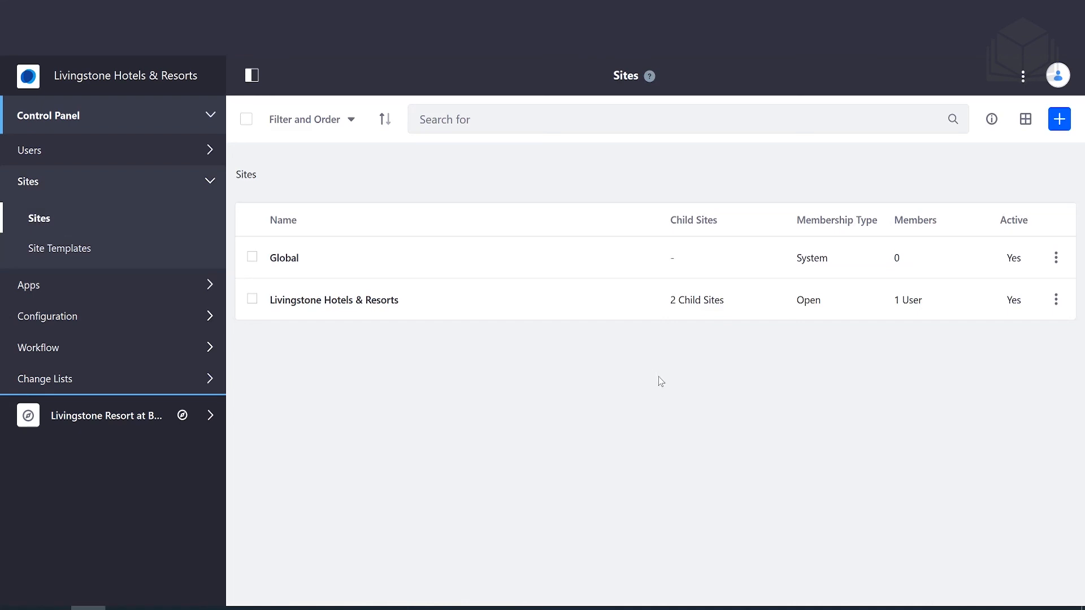
click(1056, 299)
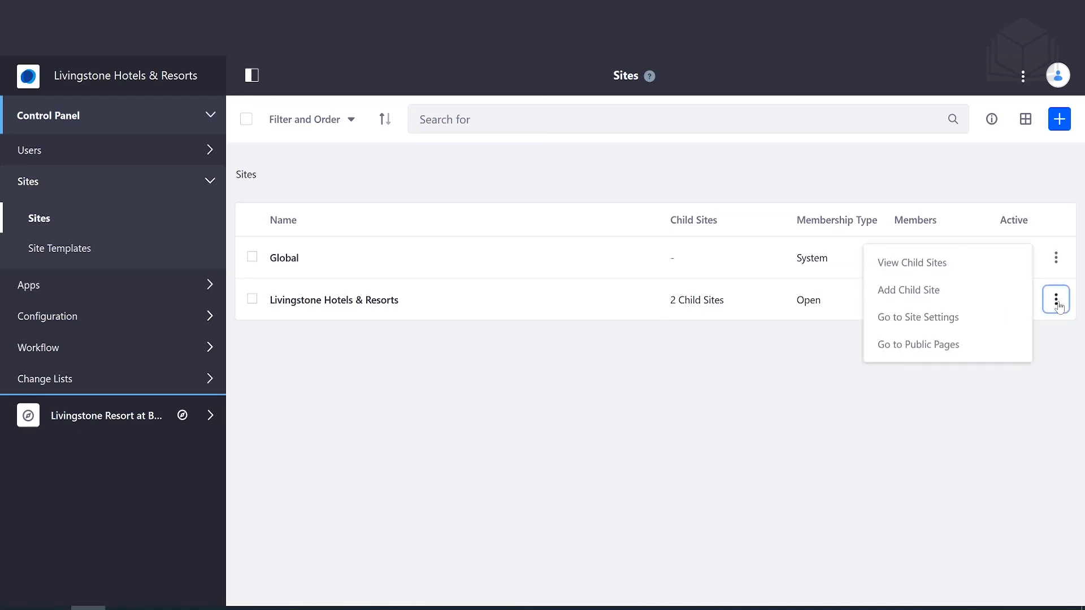
click(986, 293)
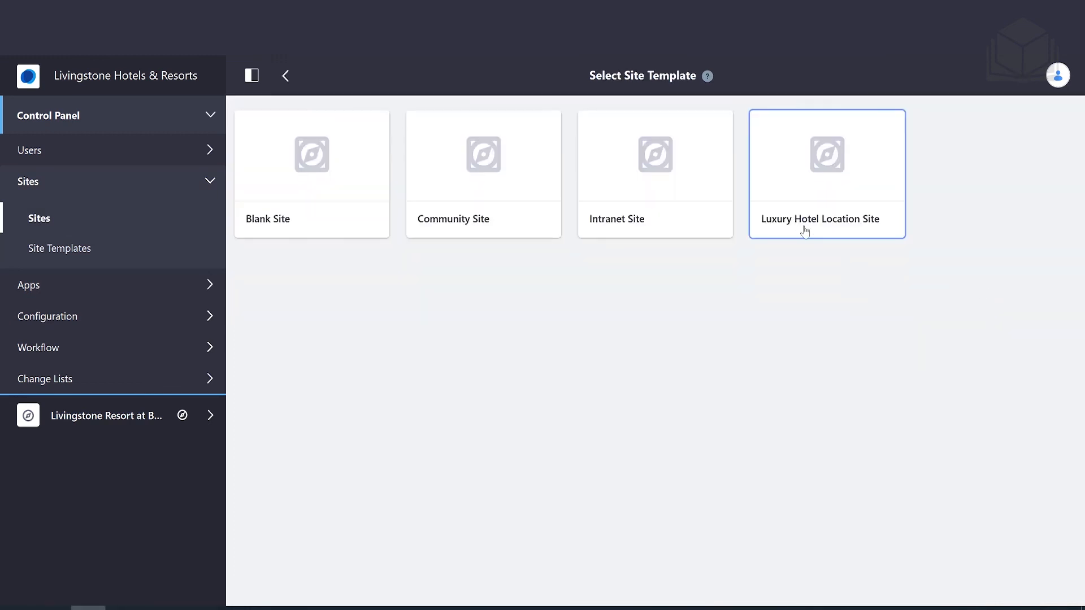
click(805, 231)
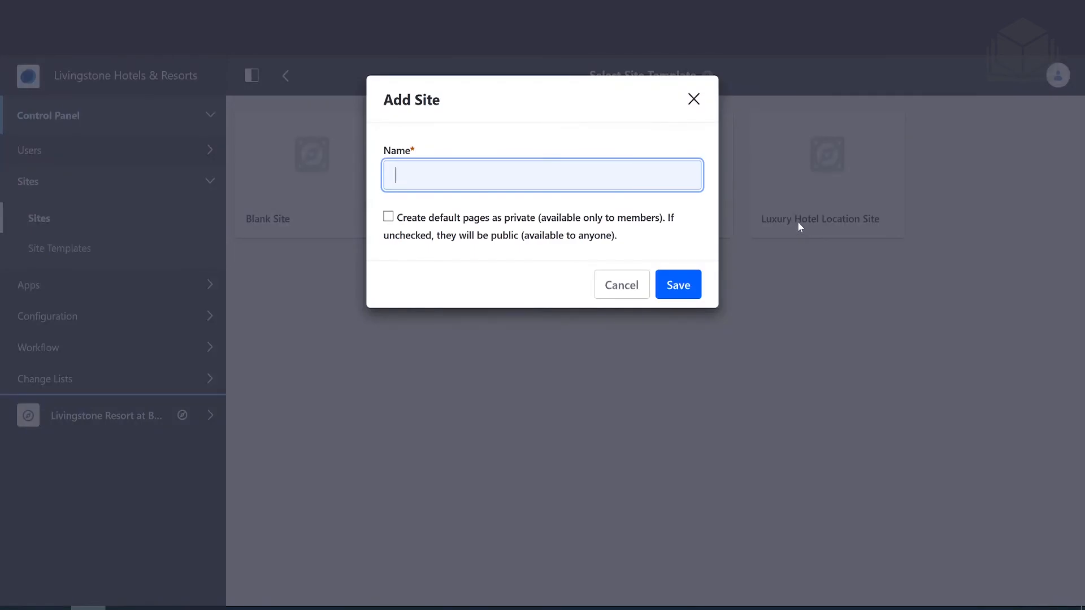
text(Livingstone Resort at Bali)
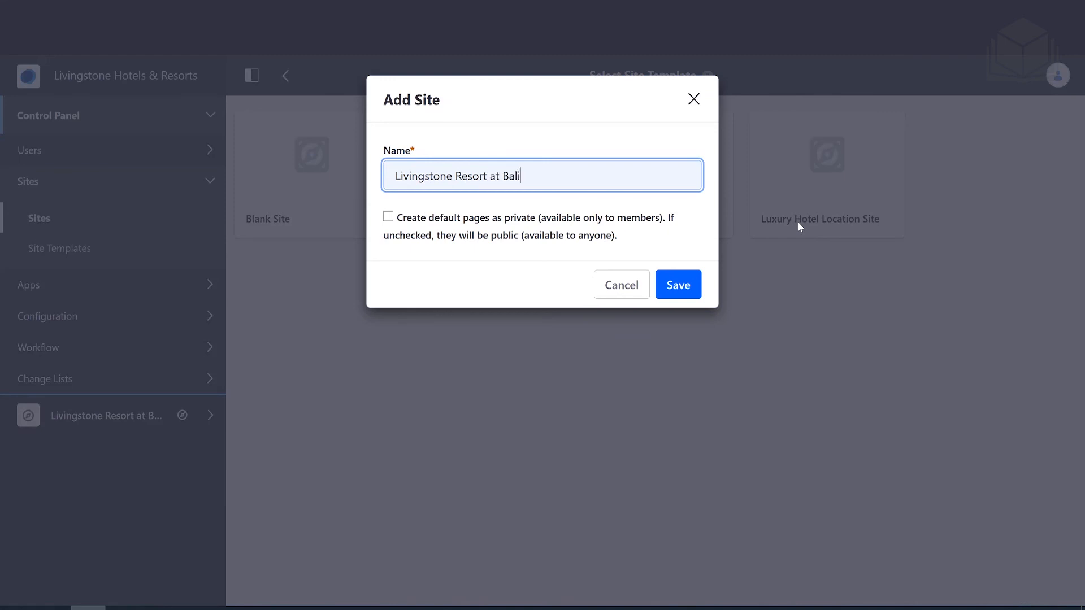
click(680, 287)
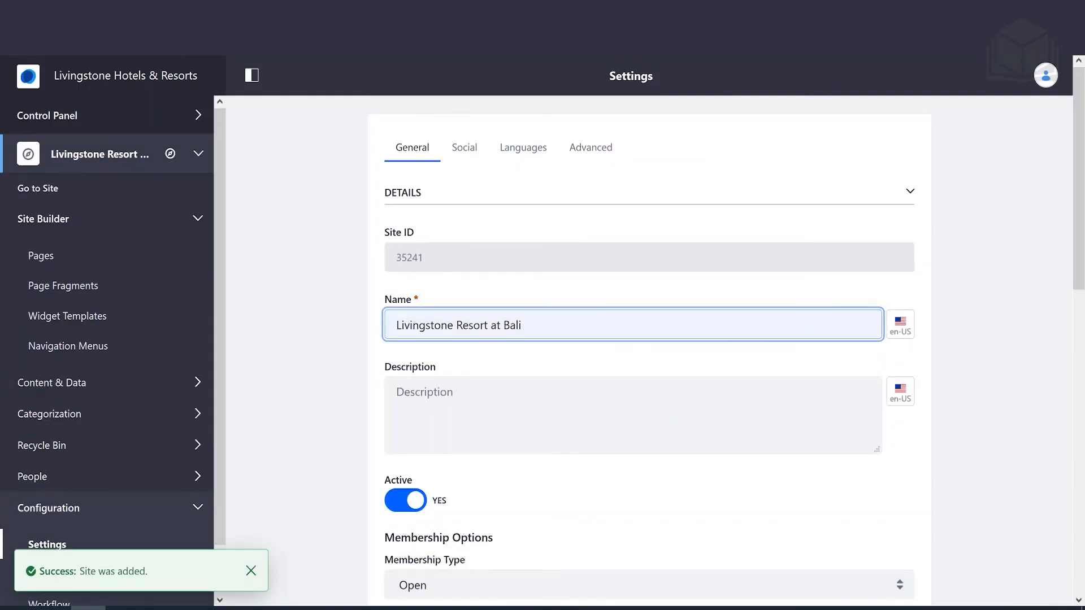